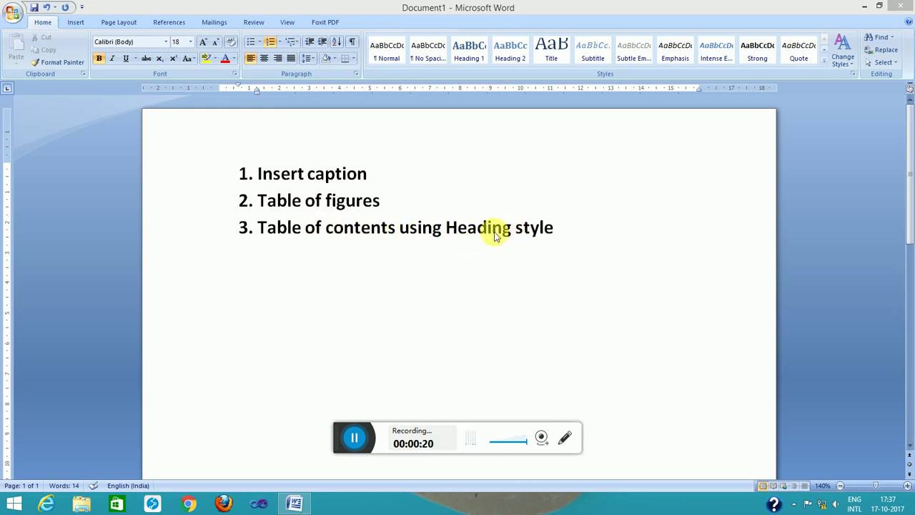
- Apply Heading 1 to the third topic line, undo it, and add a new list line below it
left_click(174, 23)
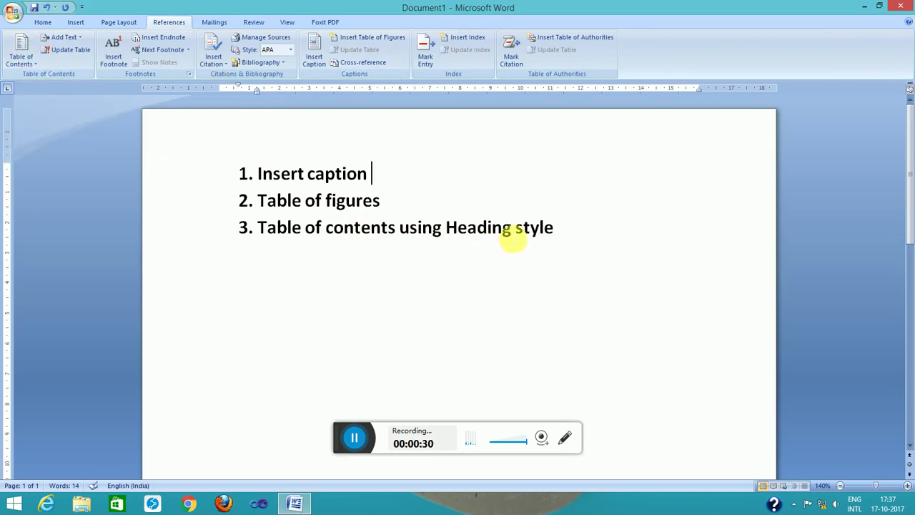
left_click(42, 22)
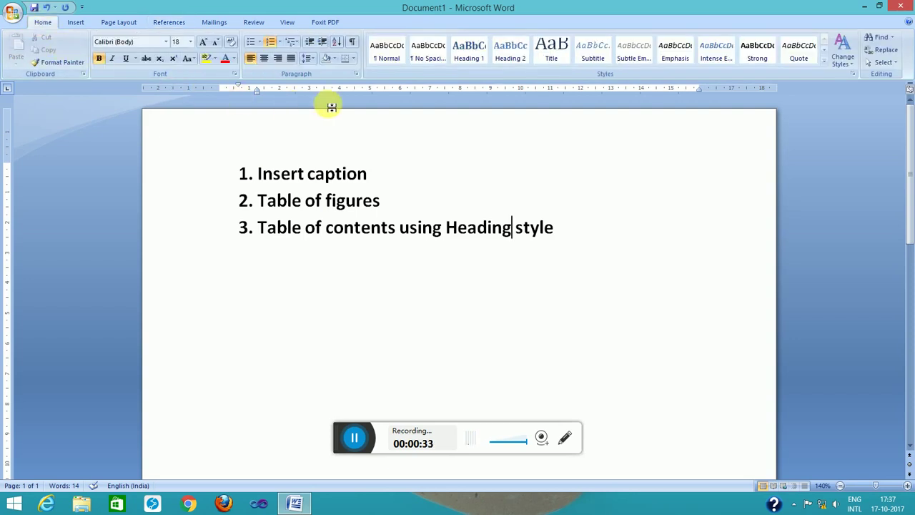
left_click(469, 59)
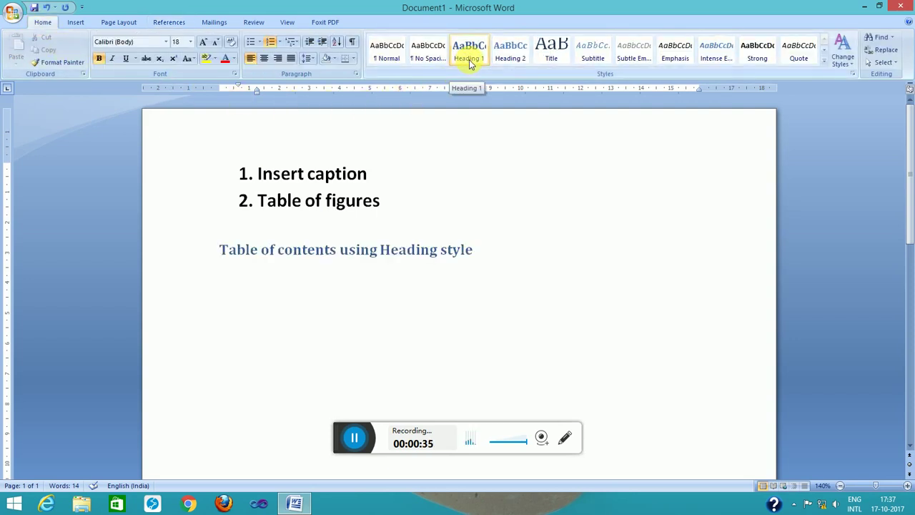
key("ctrl+z")
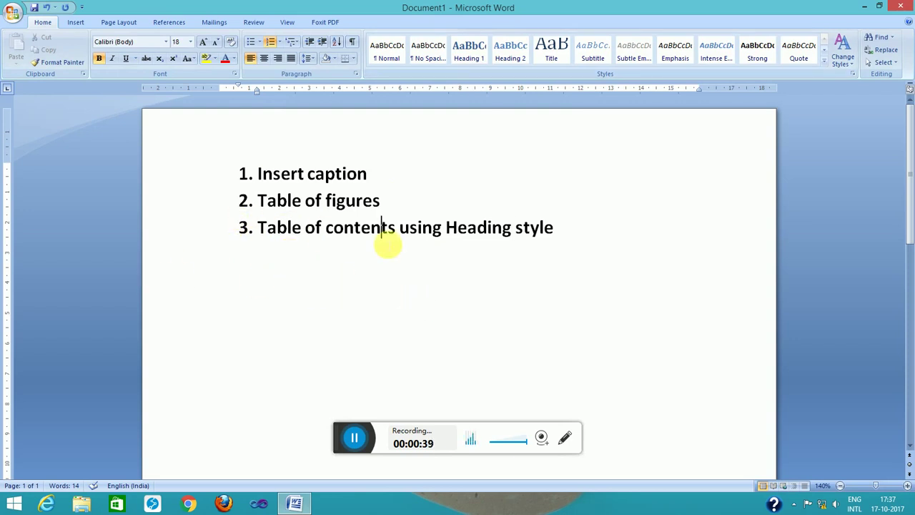
key("Return")
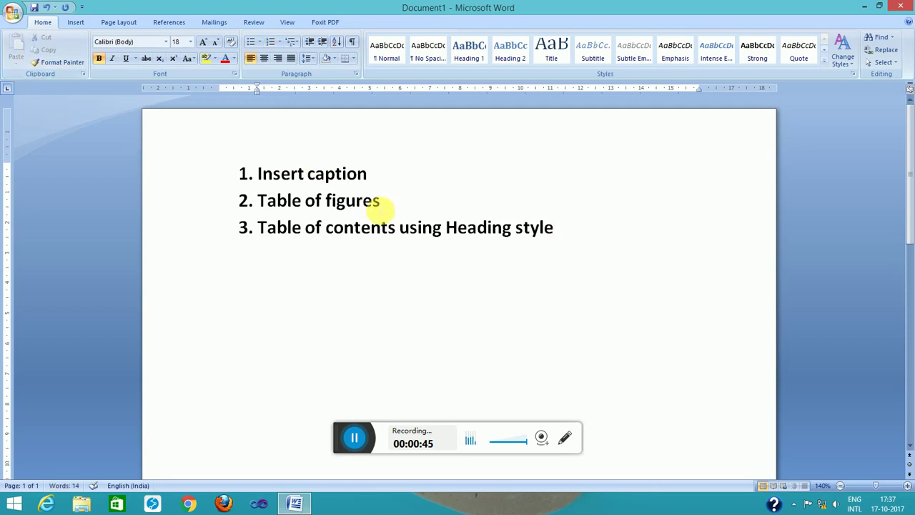
left_click(394, 204)
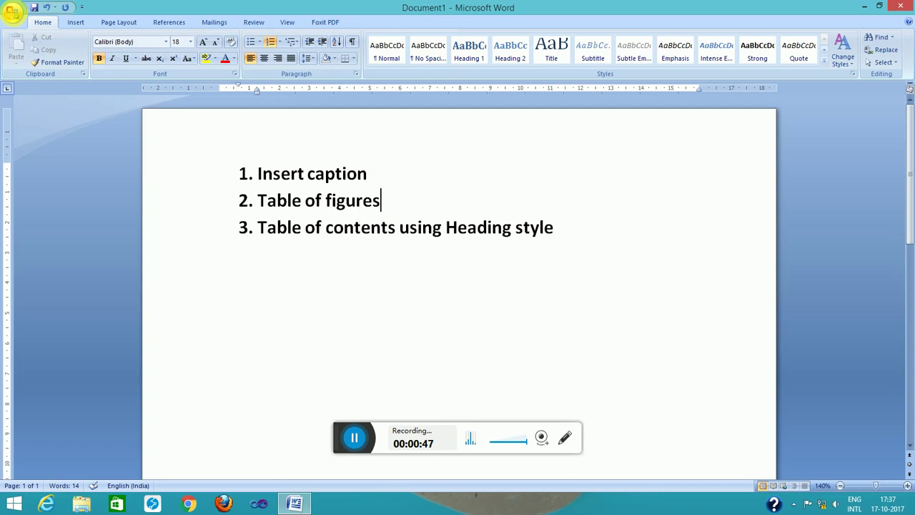
- Create a new blank document from the Office menu
left_click(13, 13)
left_click(37, 45)
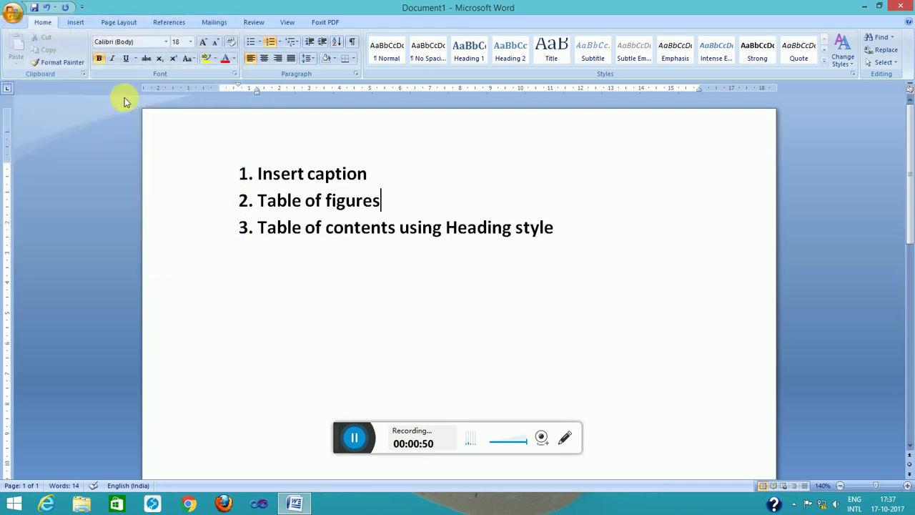
double_click(259, 138)
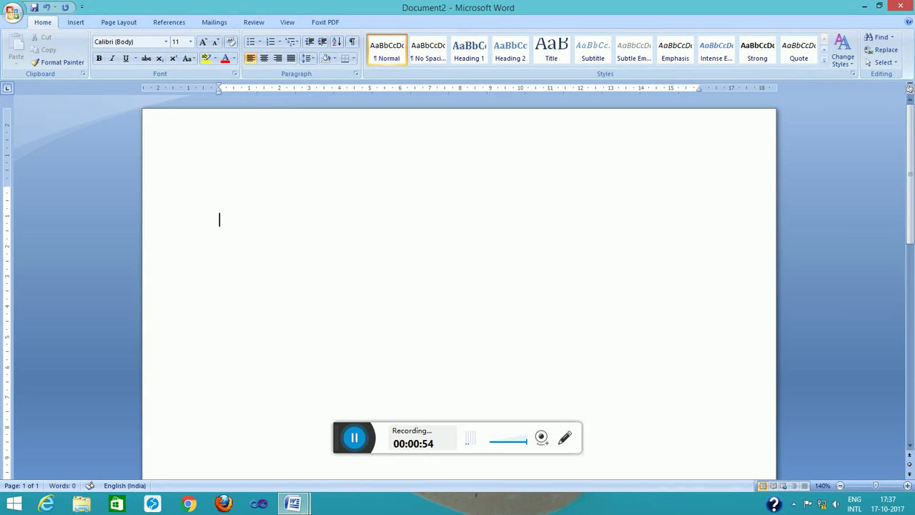
- Search Clip Art for 'pc', including online clips, and insert the blue computer clip
left_click(79, 23)
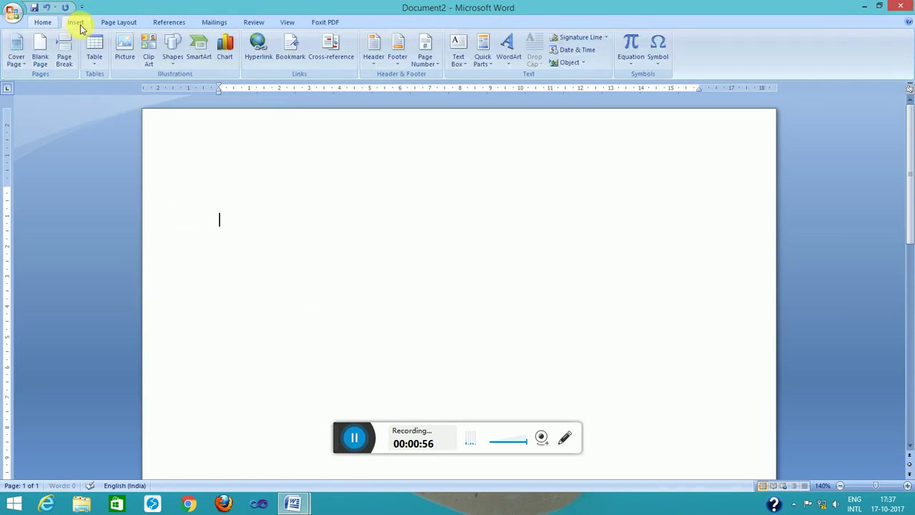
left_click(148, 56)
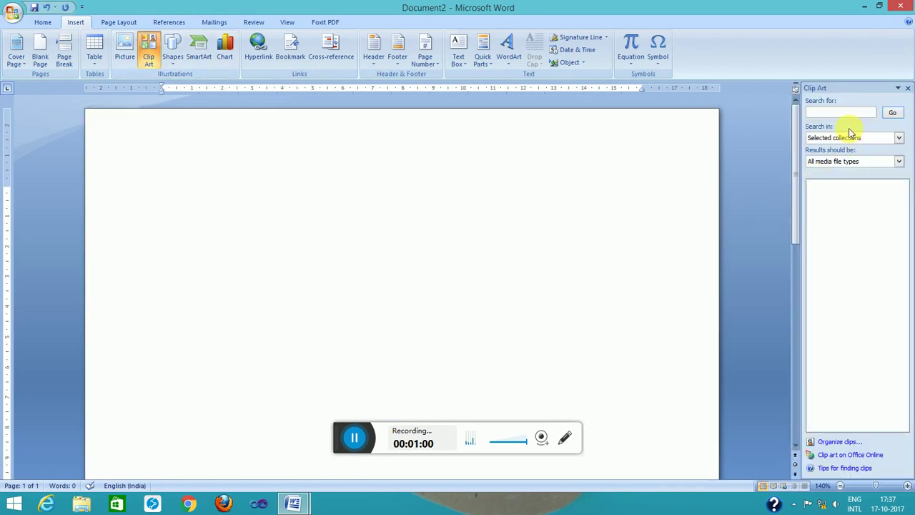
left_click(827, 113)
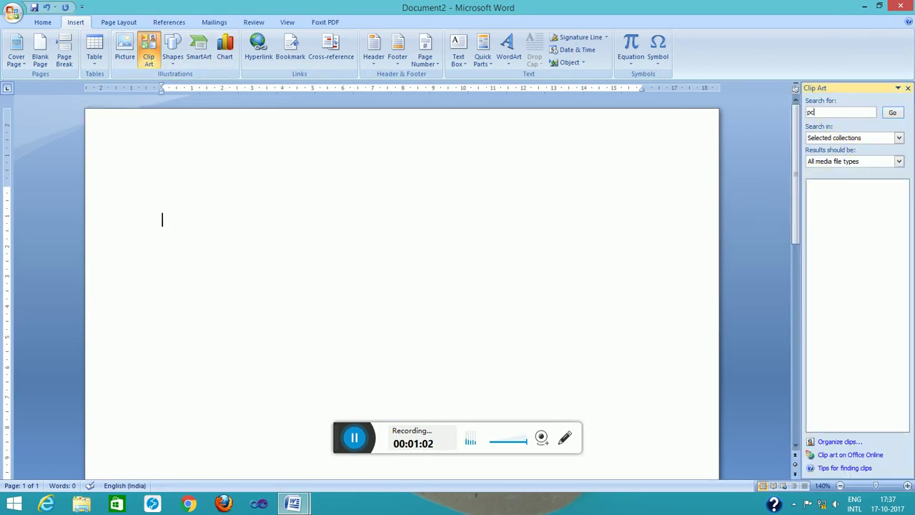
key("Return")
left_click(432, 284)
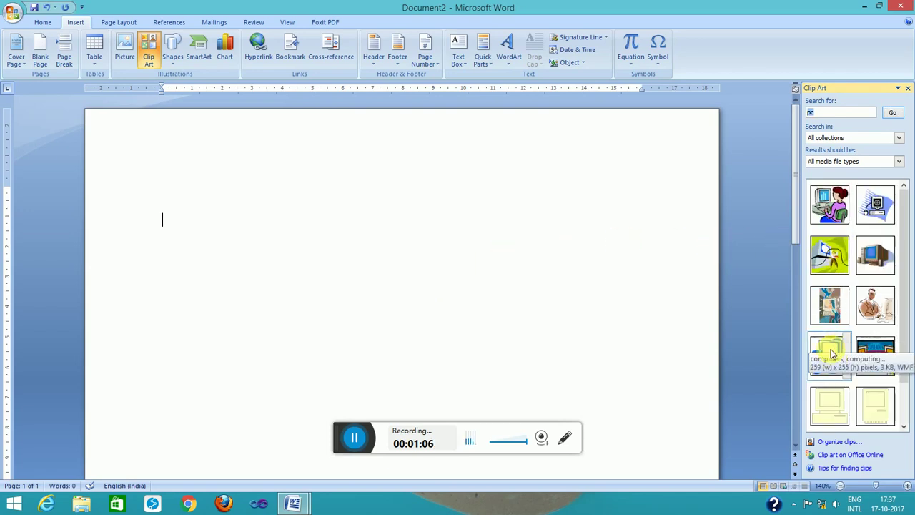
left_click(830, 354)
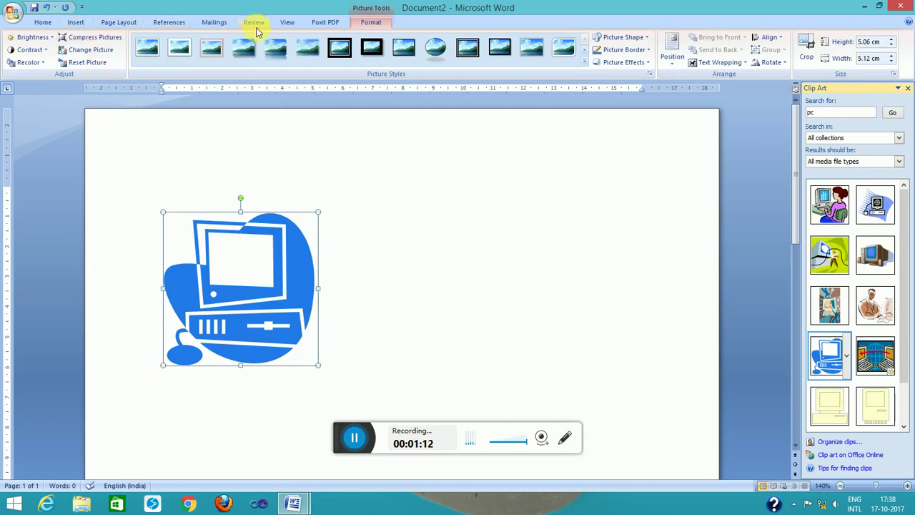
left_click(170, 22)
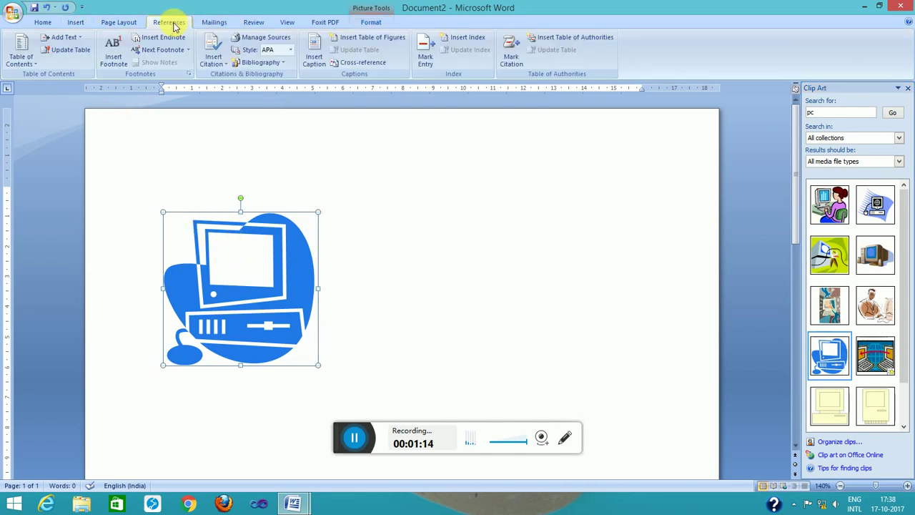
- Caption the picture 'Figure 1COMPUTER' and turn off Show field codes in Advanced Word Options
left_click(314, 53)
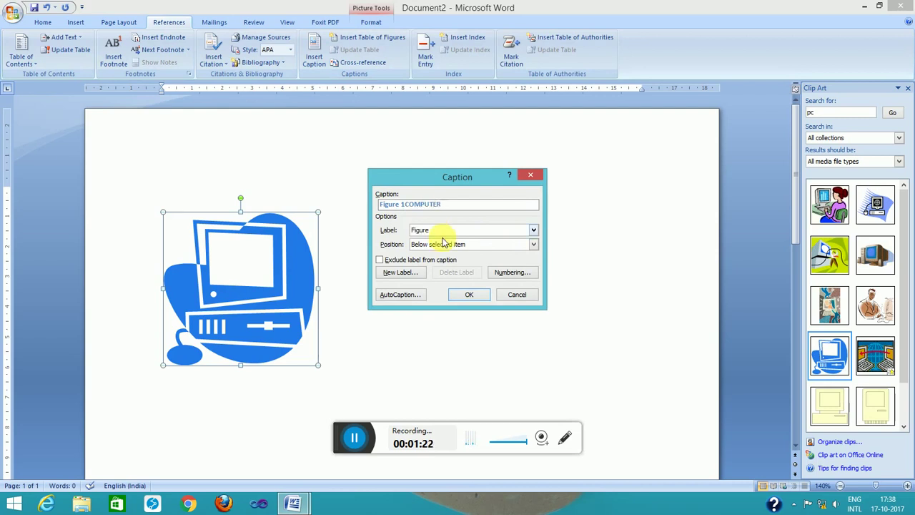
left_click(470, 294)
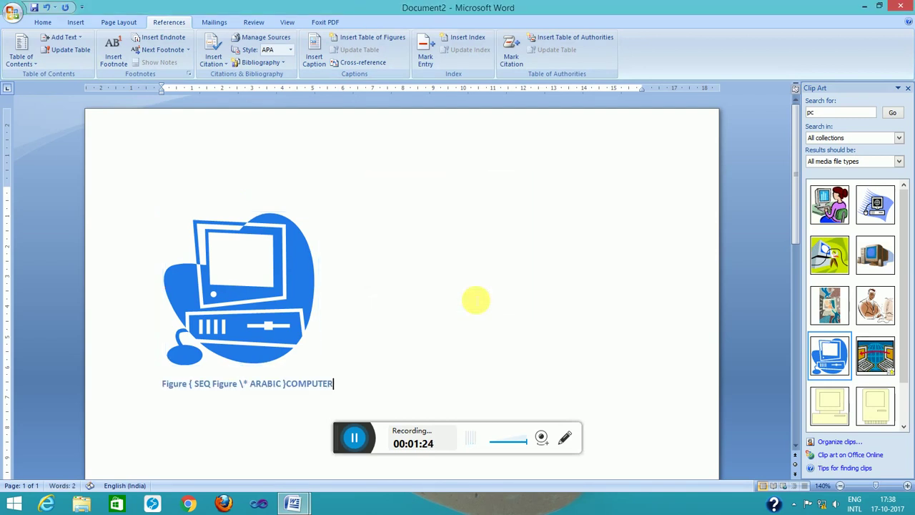
left_click(12, 14)
left_click(156, 263)
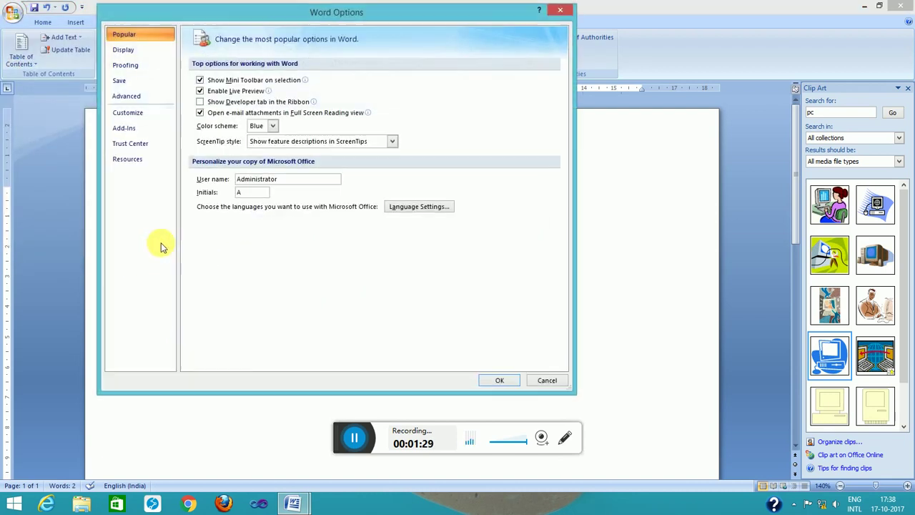
left_click(124, 96)
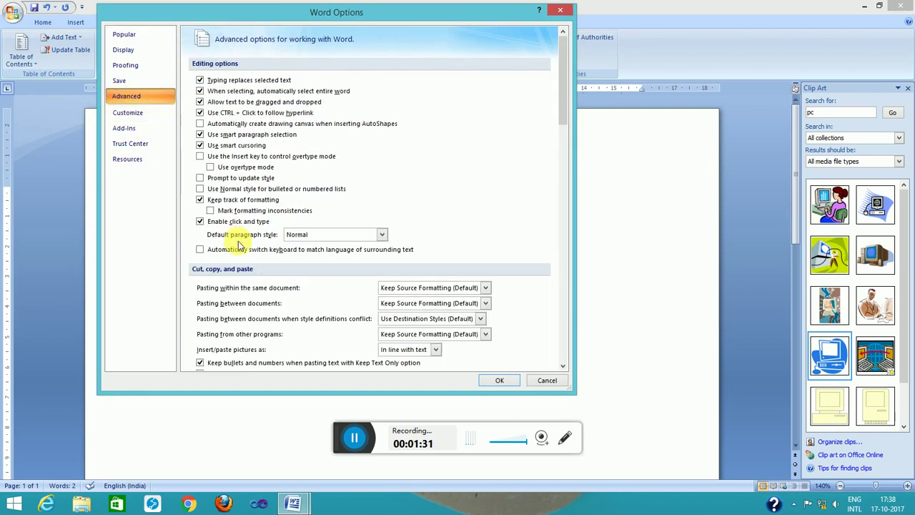
scroll(493, 314, "down", 6)
scroll(503, 338, "down", 2)
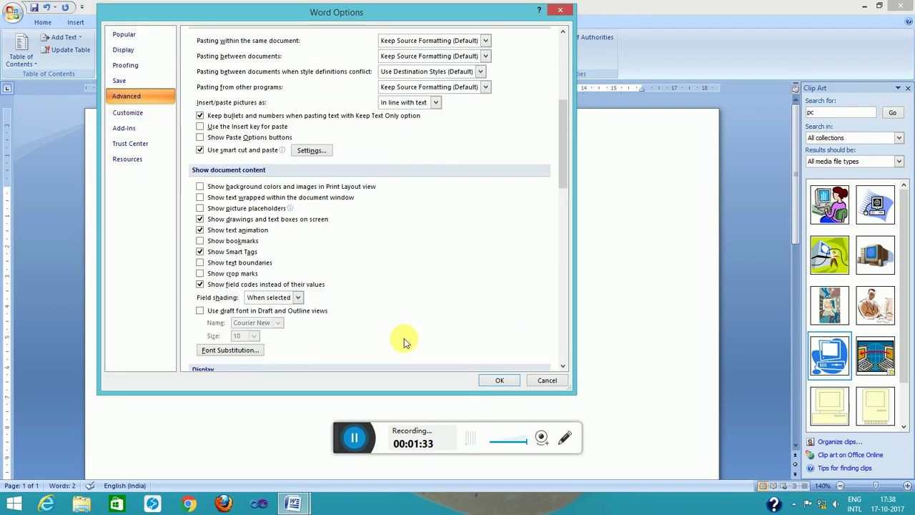
left_click(200, 284)
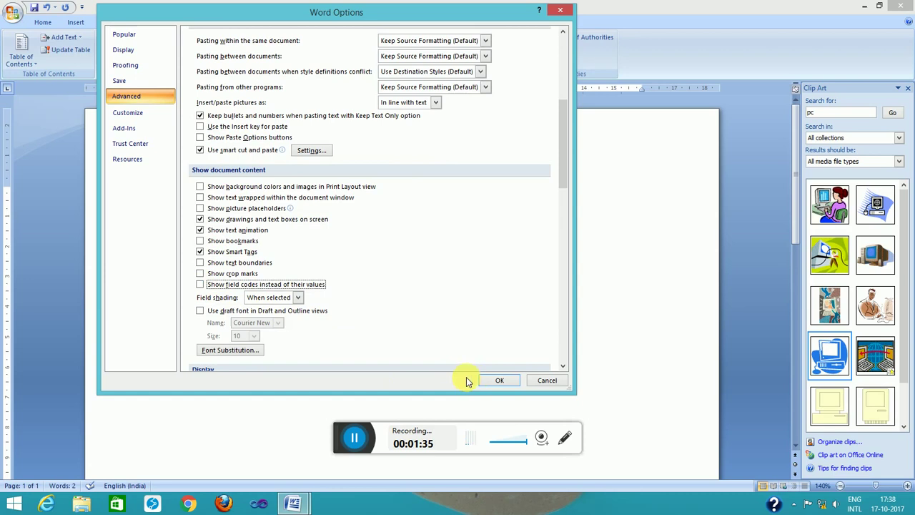
left_click(491, 381)
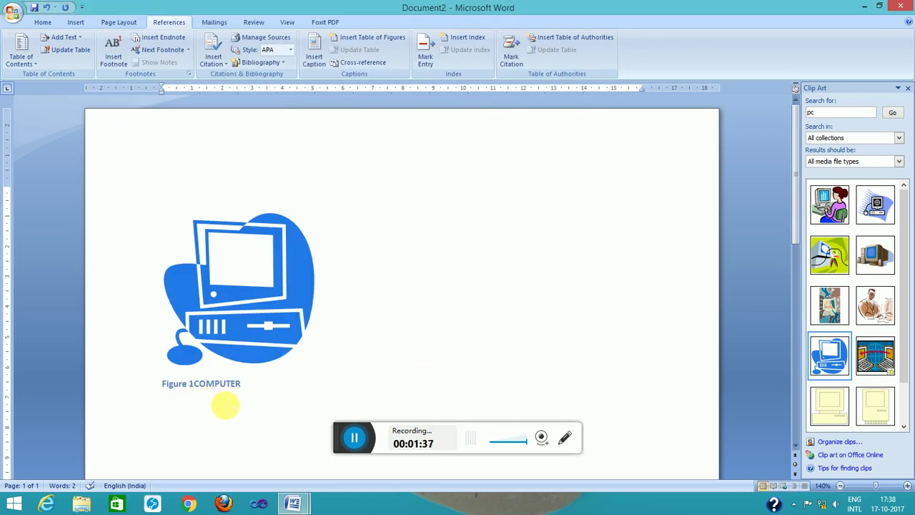
- Add a line below the caption and insert a rose clip from a FLOWER clip art search
scroll(226, 406, "down", 3)
scroll(293, 347, "down", 3)
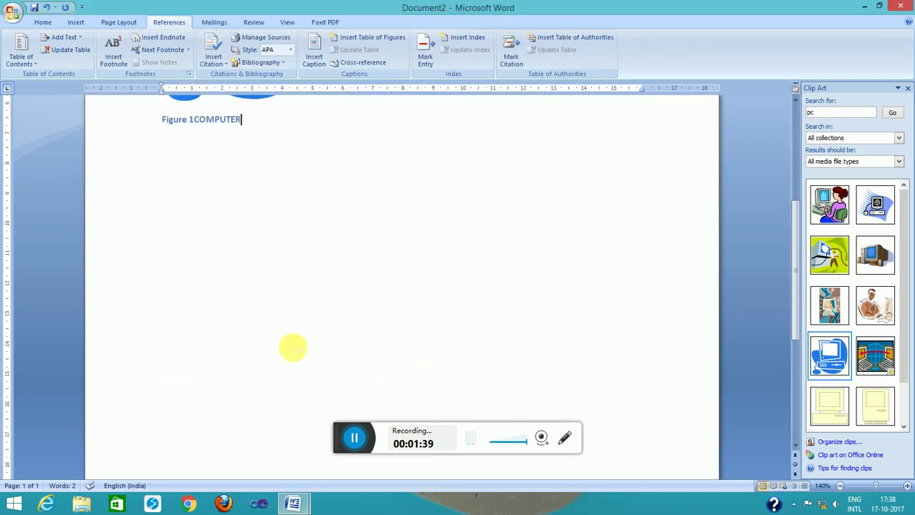
key("Return")
key("Return")
key("Return")
key("Return")
key("Return")
key("Return")
key("Return")
key("Return")
key("Return")
key("Return")
key("Return")
key("Return")
key("Return")
key("Return")
key("Return")
key("Return")
key("Return")
key("Return")
key("Return")
key("Return")
key("Return")
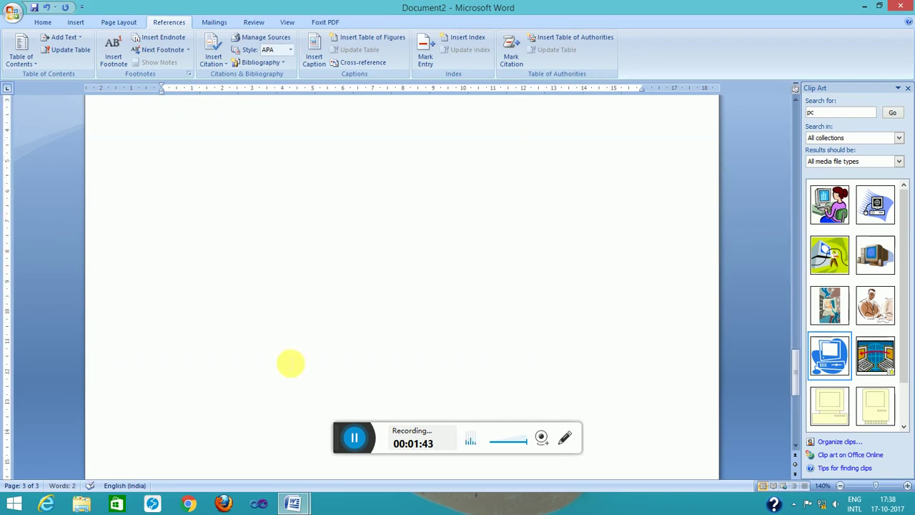
scroll(225, 315, "up", 1)
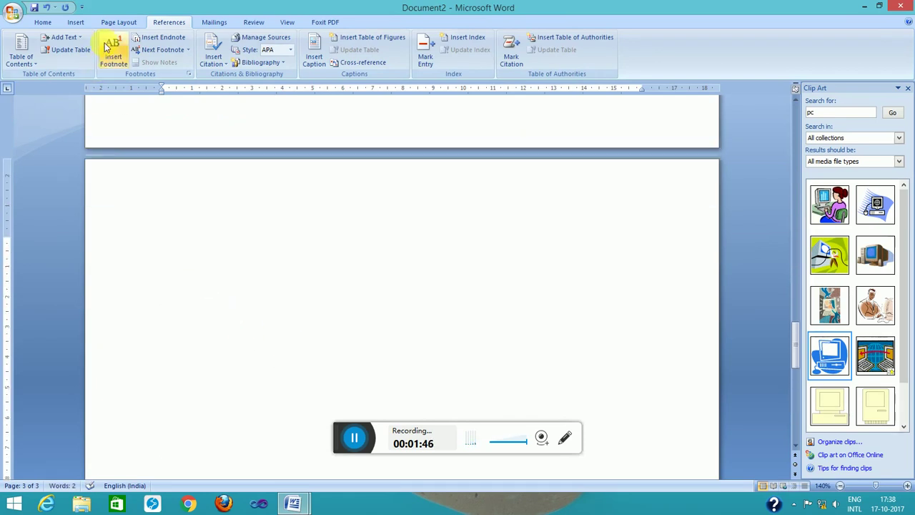
left_click(75, 22)
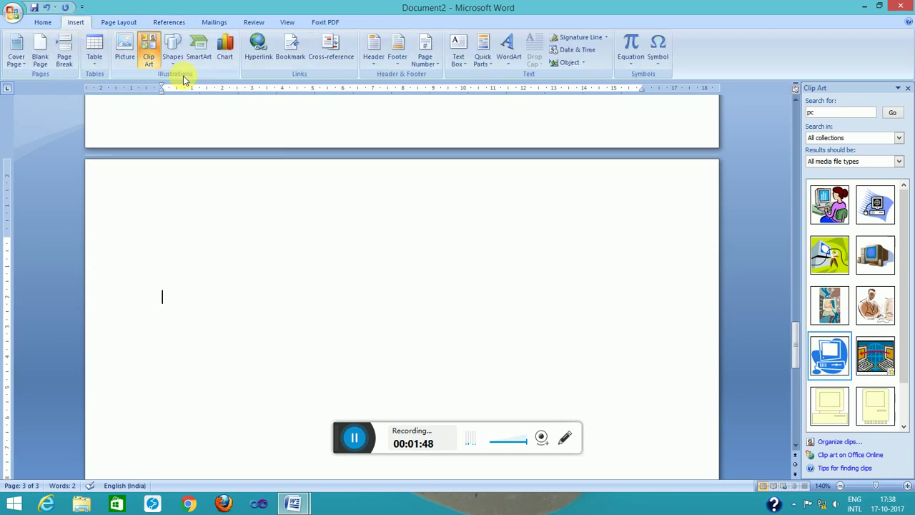
left_click(149, 57)
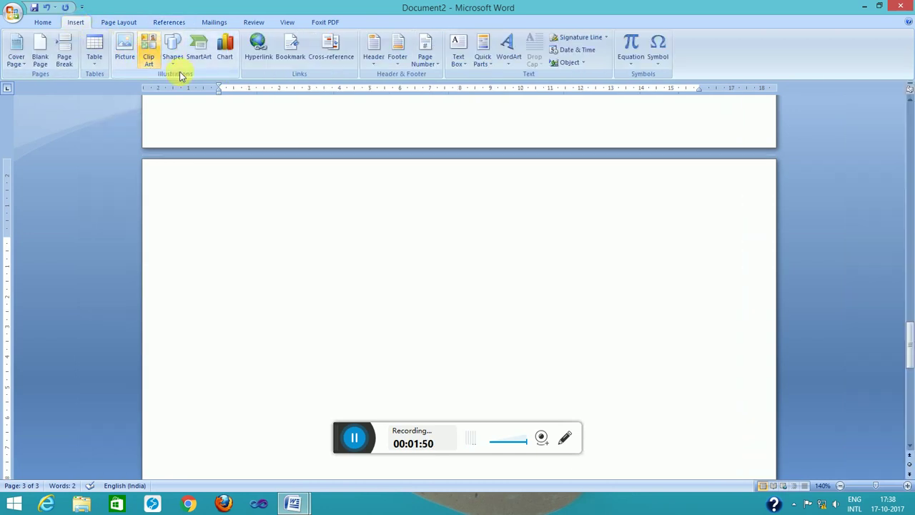
left_click(148, 51)
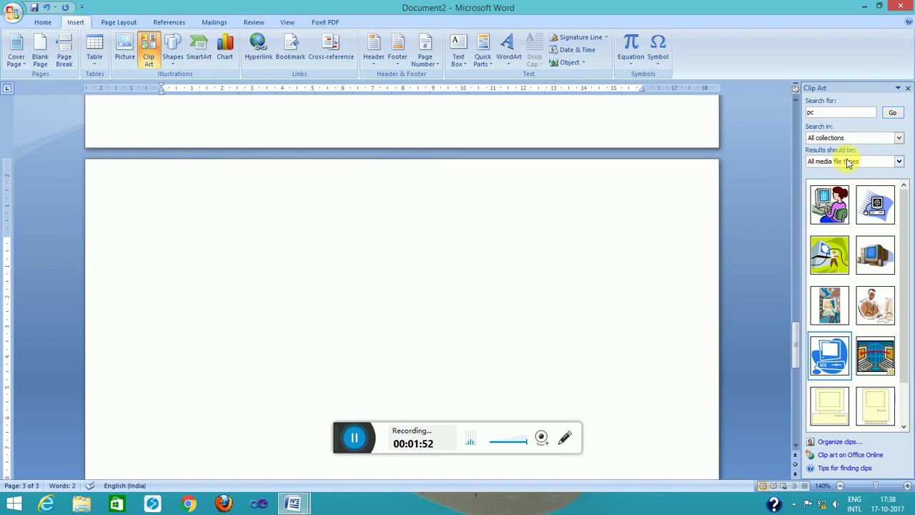
left_click(829, 117)
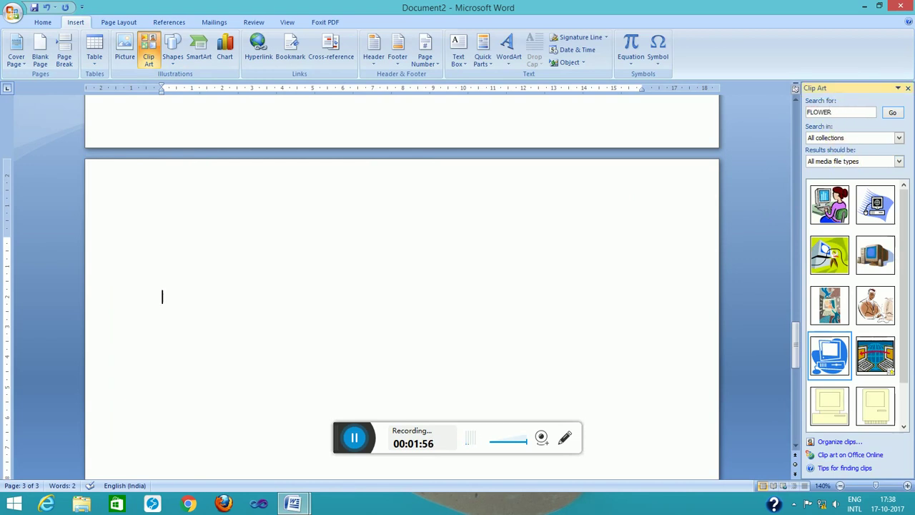
key("Return")
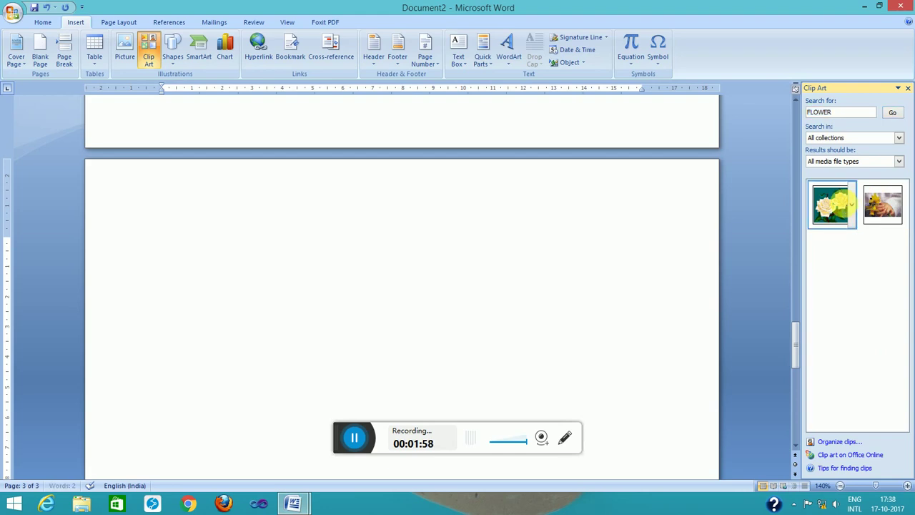
left_click(832, 205)
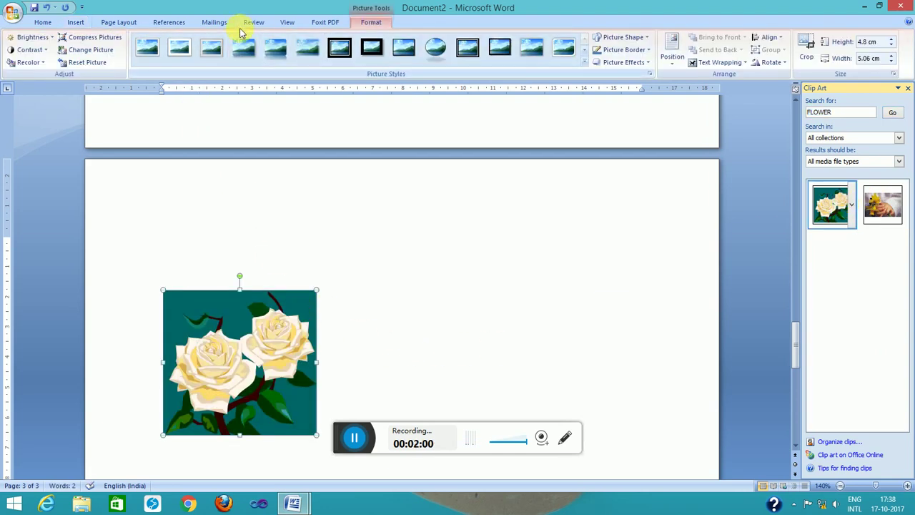
- Caption the rose picture 'Figure 2 FLOWER'
left_click(166, 22)
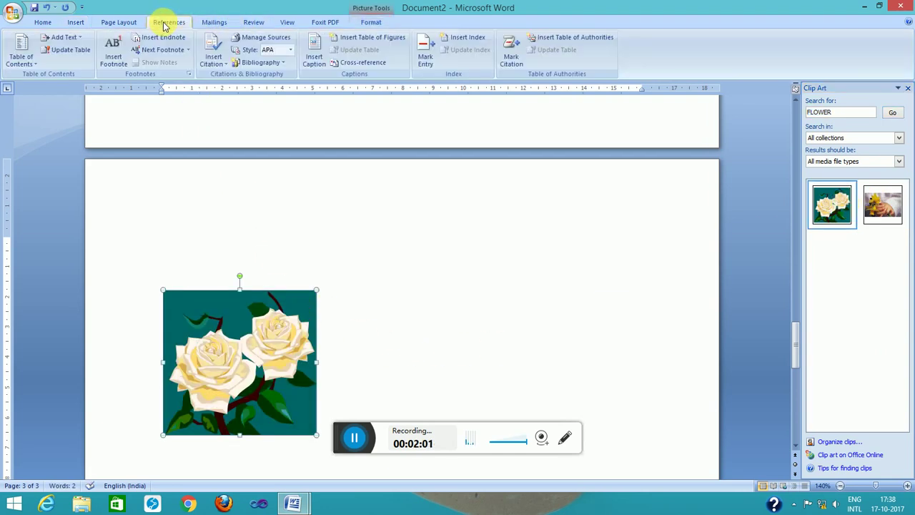
left_click(312, 60)
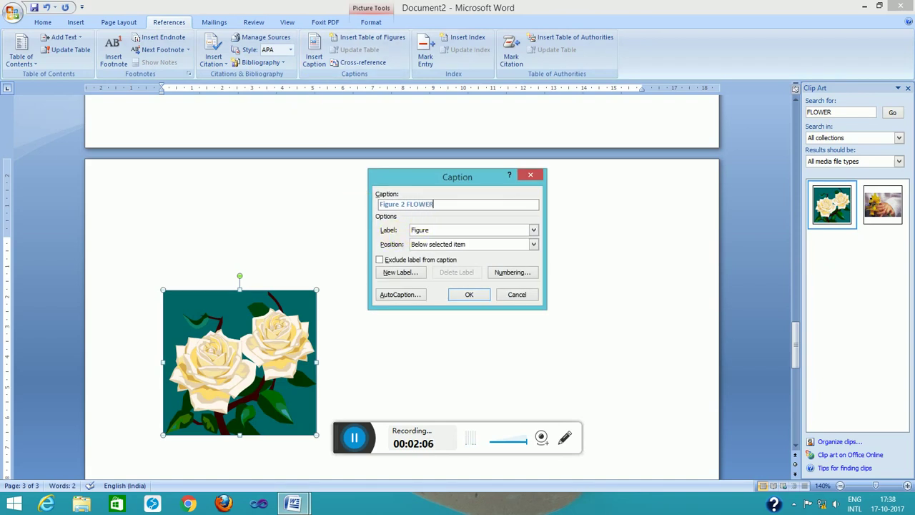
left_click(466, 295)
scroll(468, 301, "down", 5)
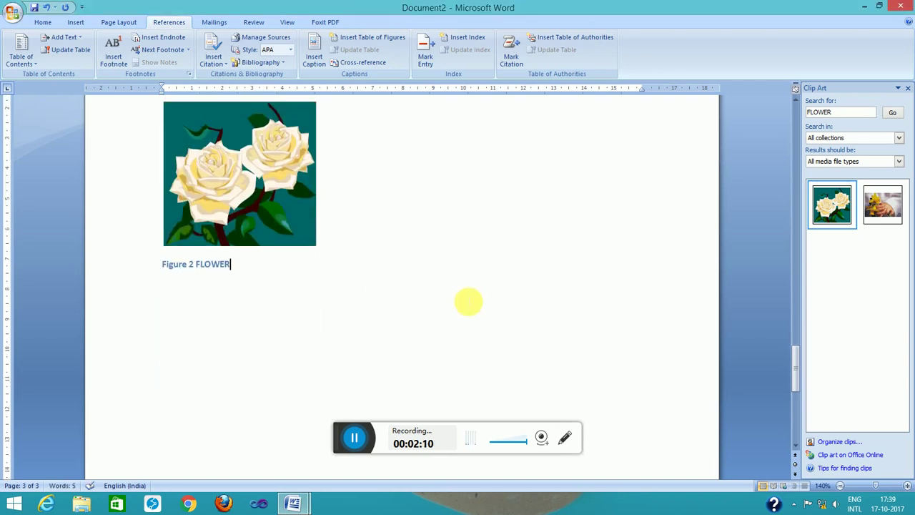
- Draw a Flowchart punched-tape shape on page 6
scroll(400, 285, "down", 10)
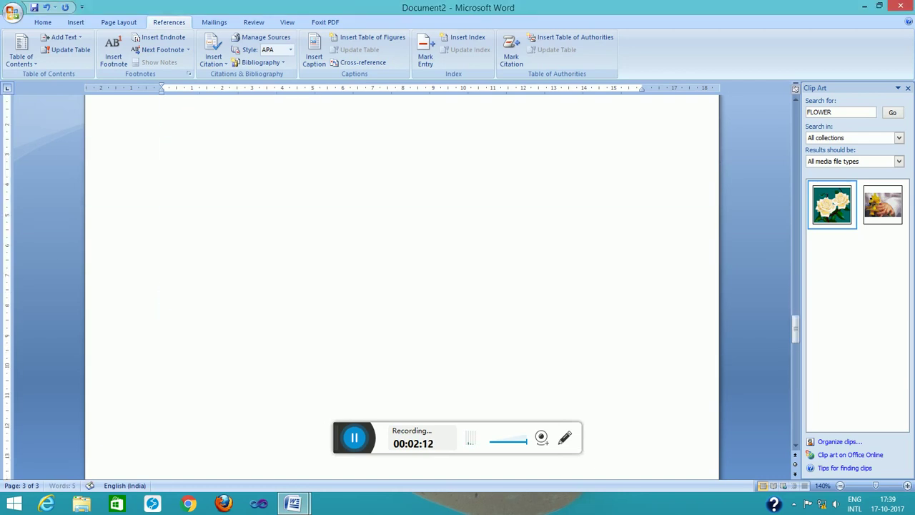
scroll(400, 286, "down", 2)
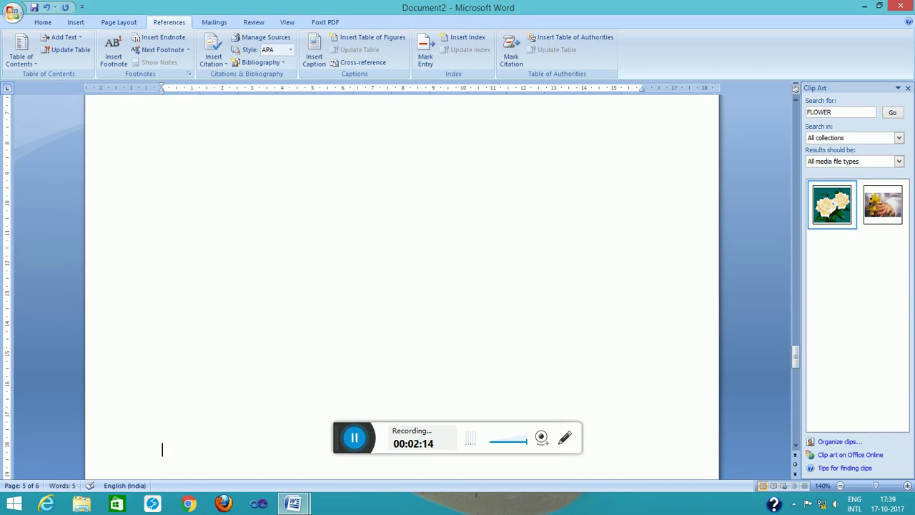
scroll(400, 286, "down", 5)
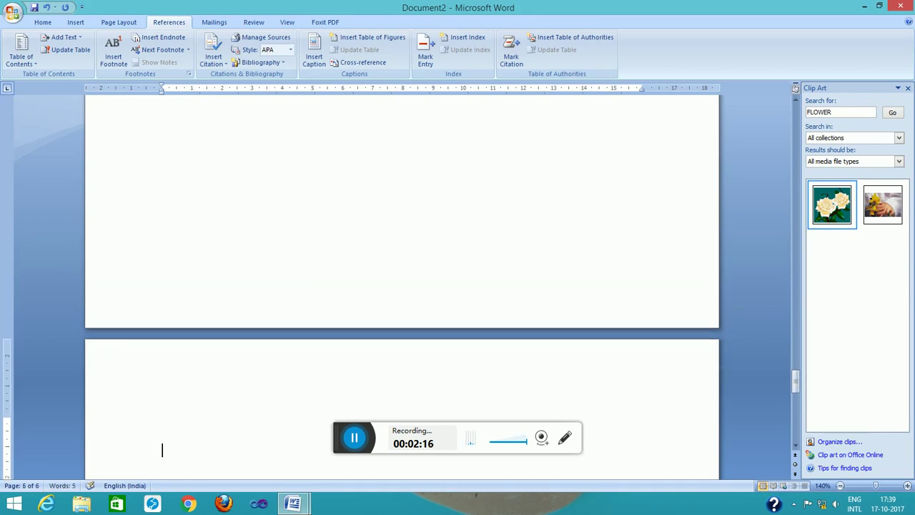
left_click(76, 22)
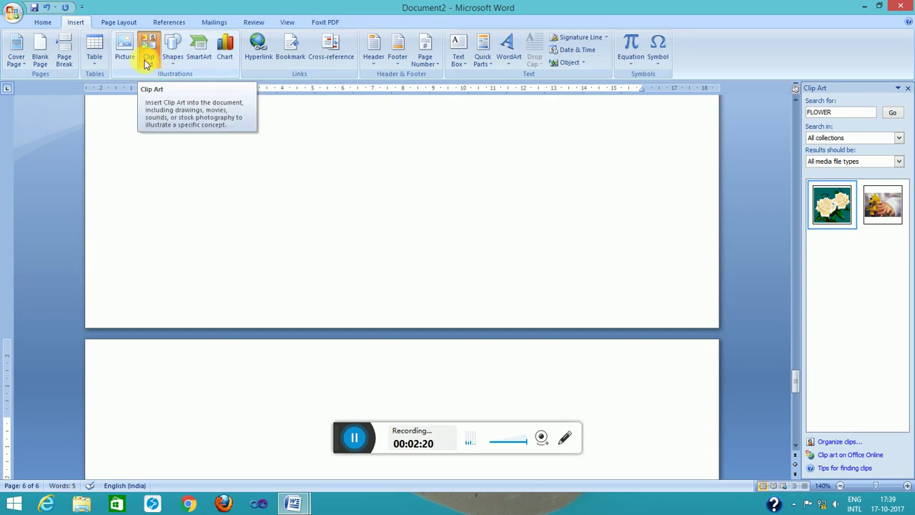
left_click(172, 59)
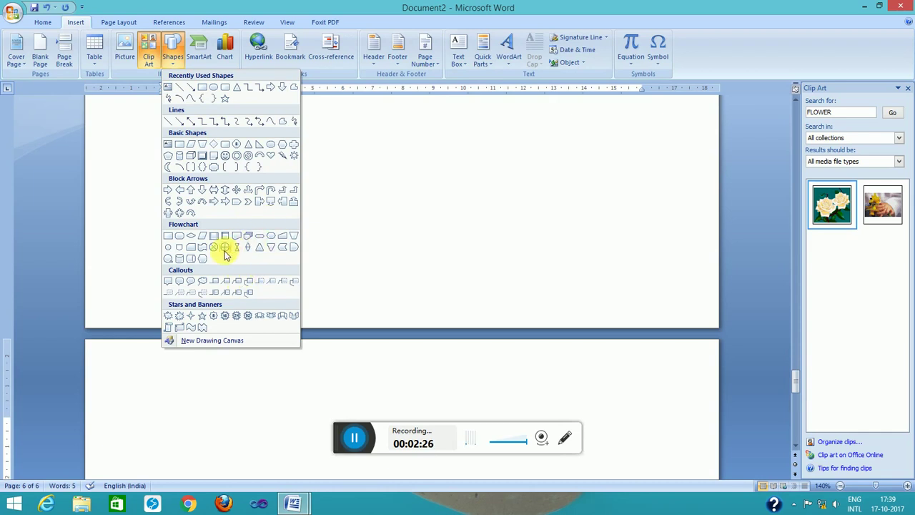
left_click(202, 252)
mouse_move(233, 425)
left_mouse_down()
mouse_move(333, 479)
mouse_move(377, 479)
left_mouse_up()
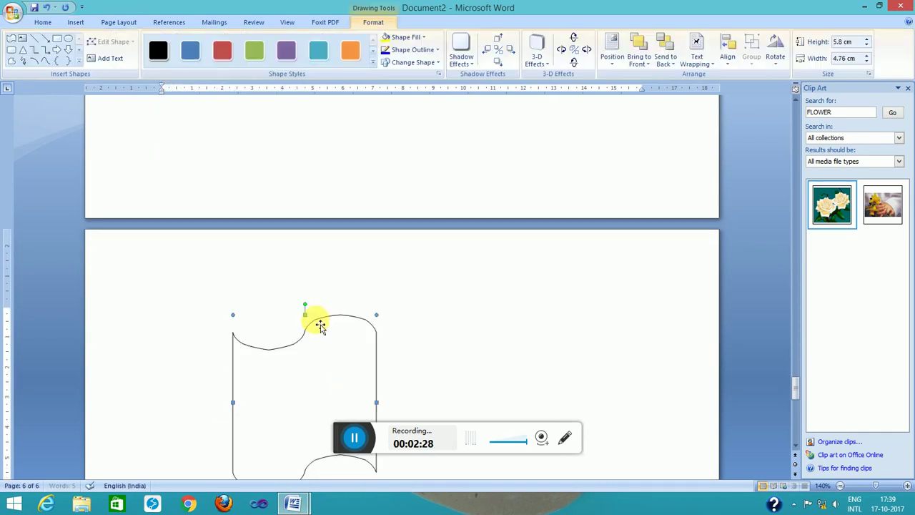
- Add the text WELCOME inside the banner shape
right_click(325, 363)
left_click(357, 404)
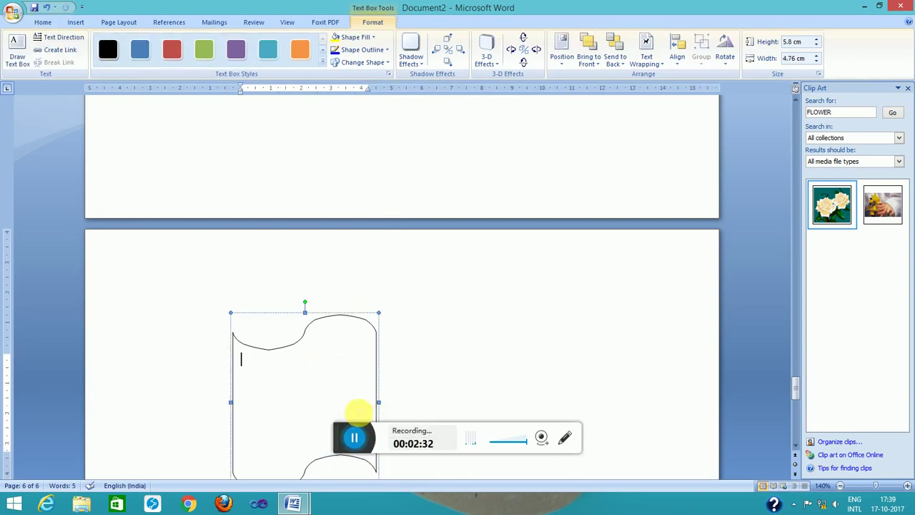
type("WELCOME")
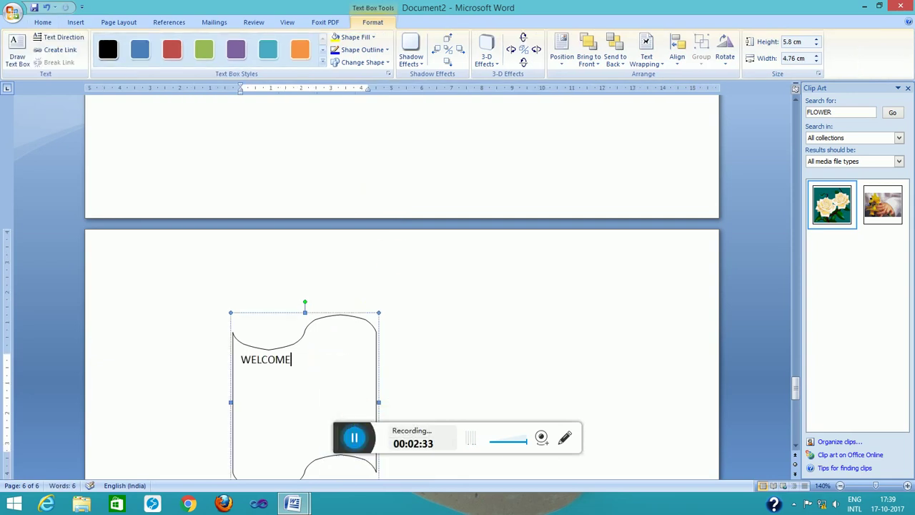
left_click(320, 311)
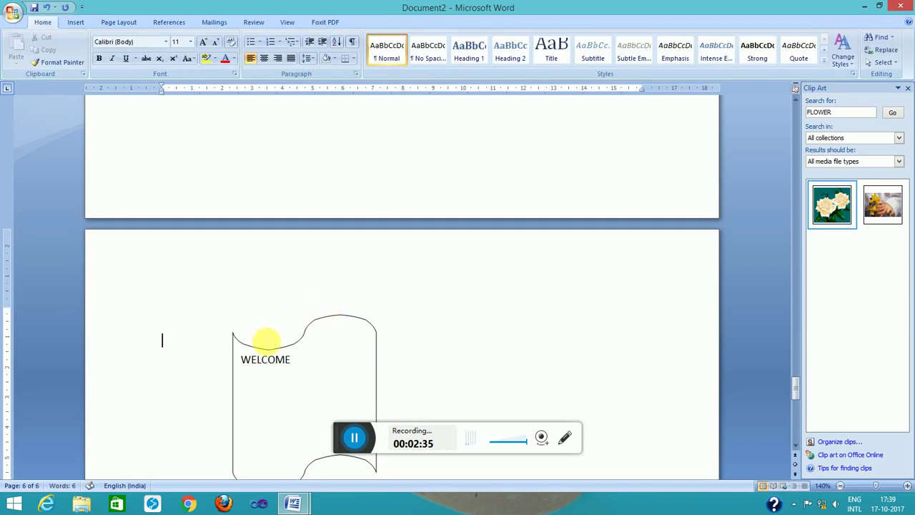
left_click(265, 347)
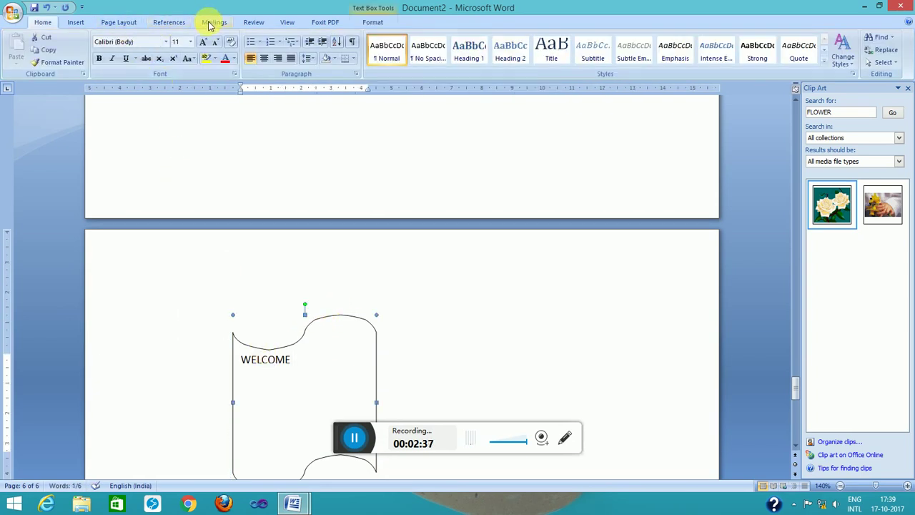
- Caption the banner shape 'Figure 3BANNER'
left_click(169, 22)
left_click(311, 61)
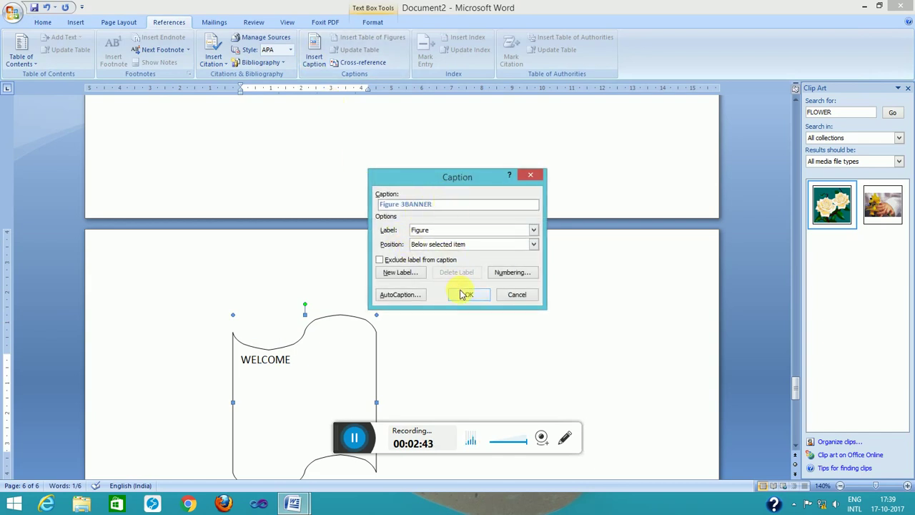
left_click(478, 294)
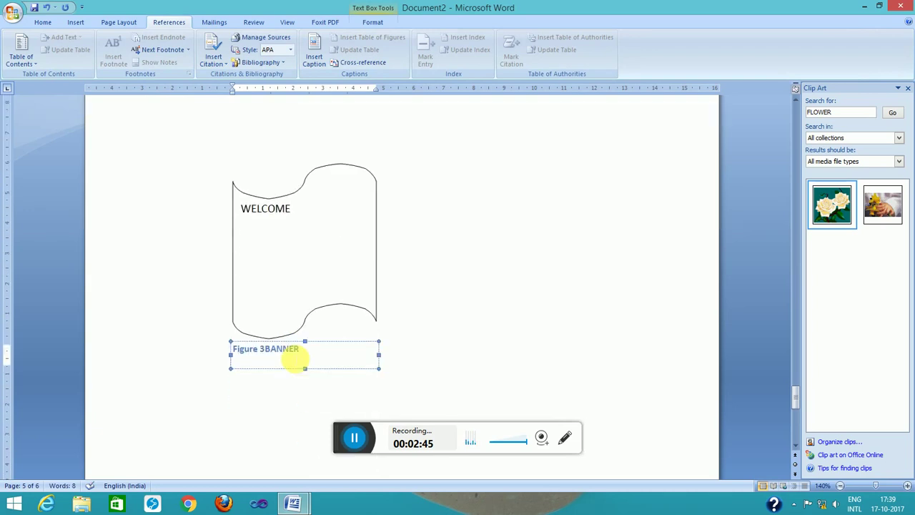
left_click(295, 379)
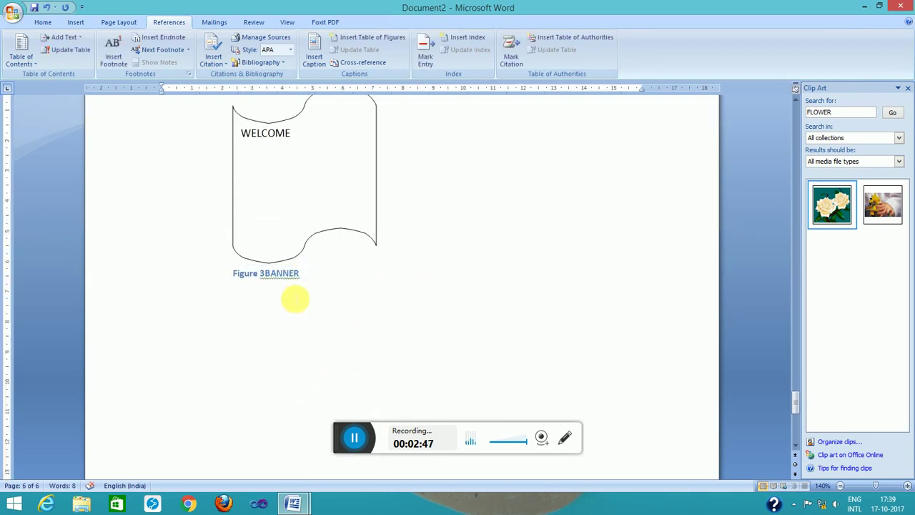
scroll(365, 374, "down", 5)
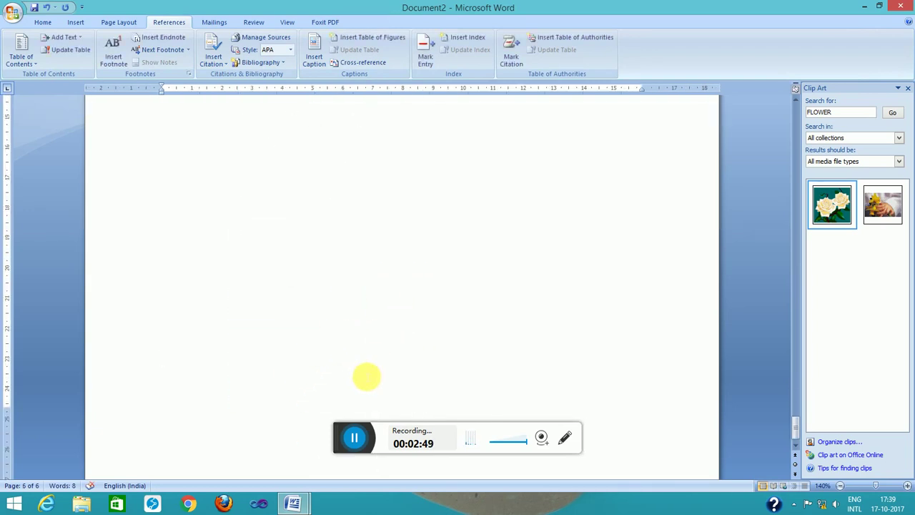
scroll(333, 323, "up", 4)
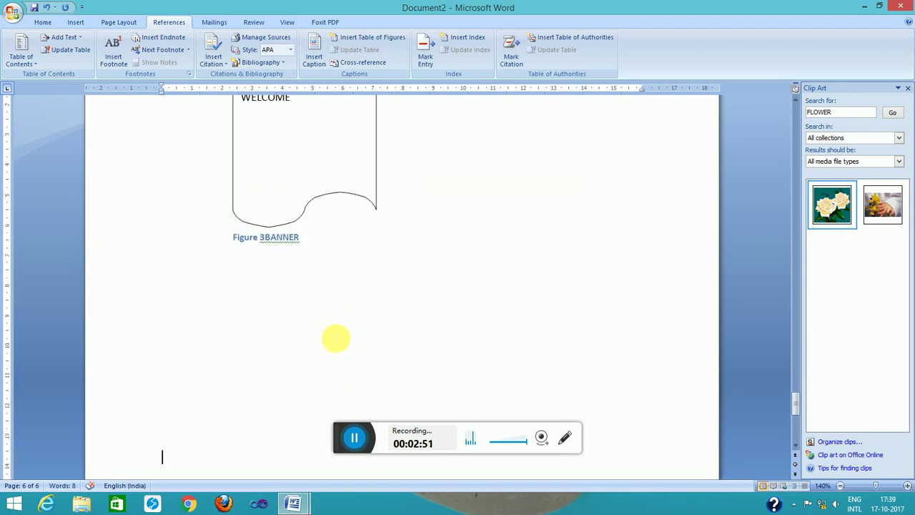
scroll(336, 338, "down", 5)
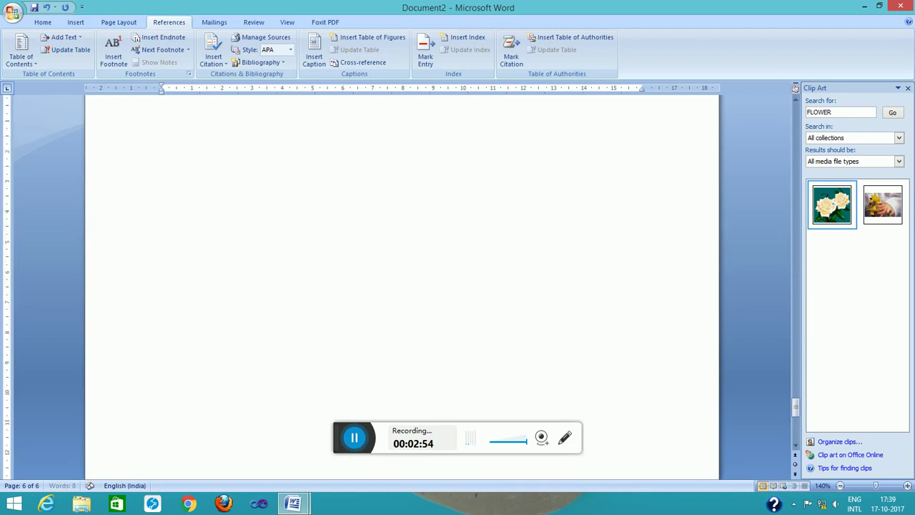
scroll(400, 286, "down", 5)
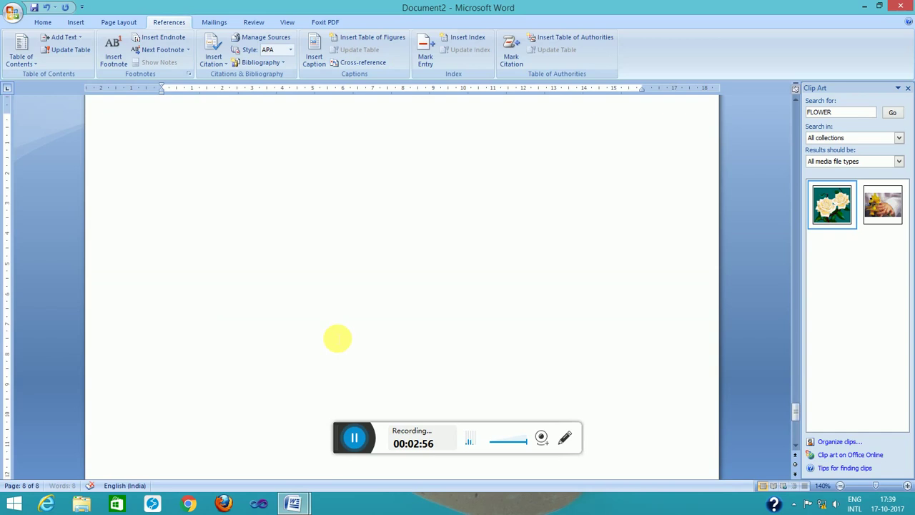
- Insert a table of figures on the last page listing COMPUTER, FLOWER and BANNER
scroll(337, 337, "down", 3)
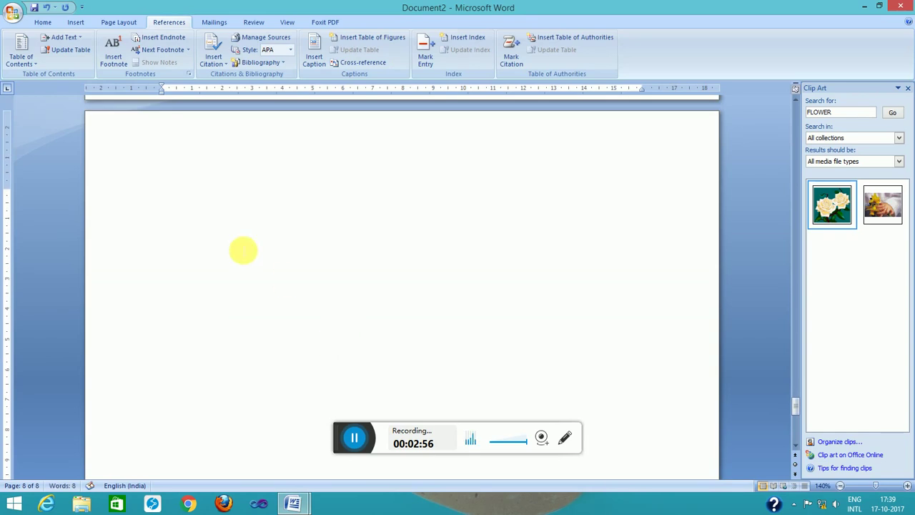
left_click(365, 39)
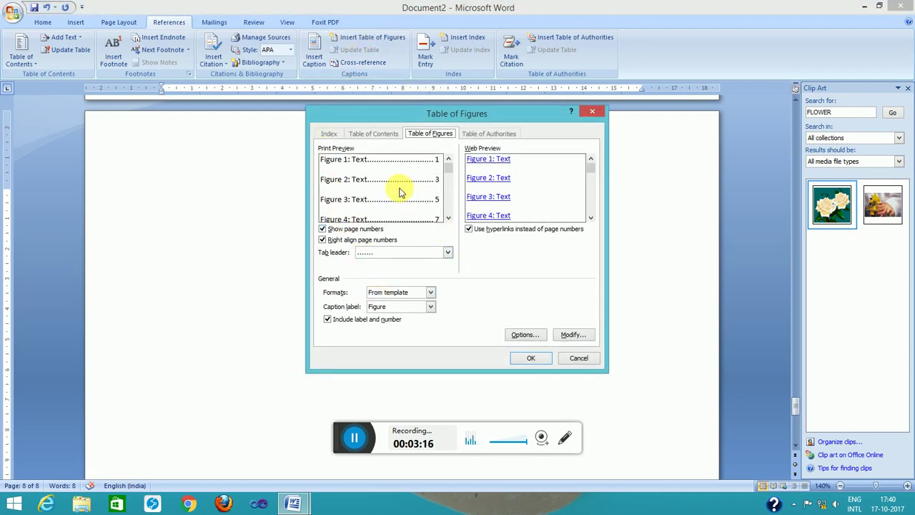
left_click(532, 358)
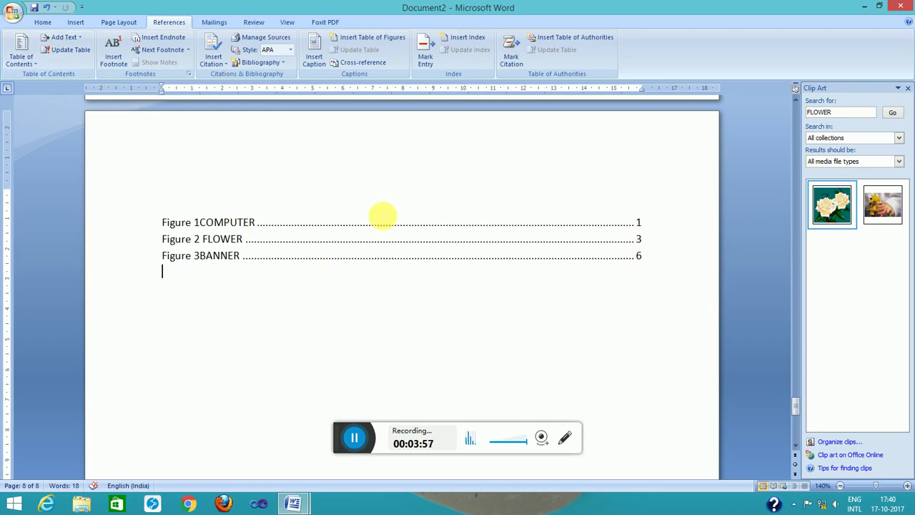
- Create a new blank document and type the title 'CH-1 COMPUTER APPLICATION'
left_click(13, 13)
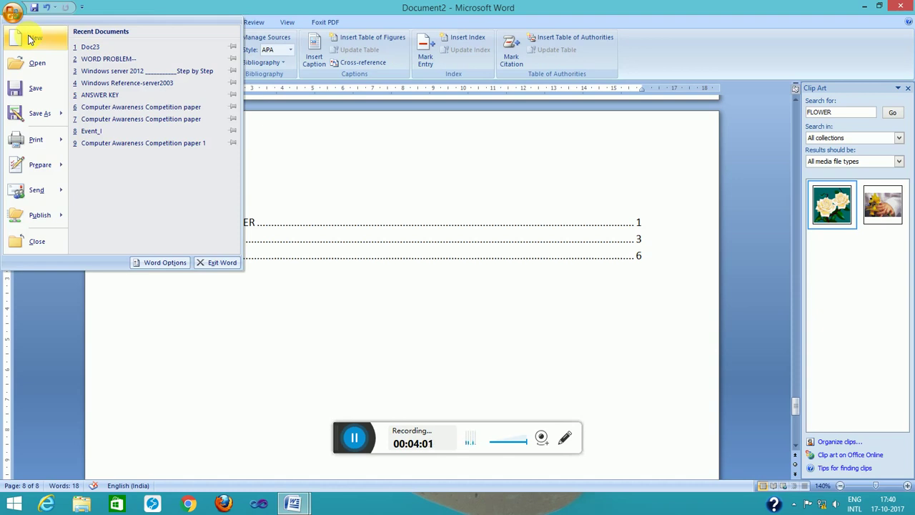
left_click(29, 39)
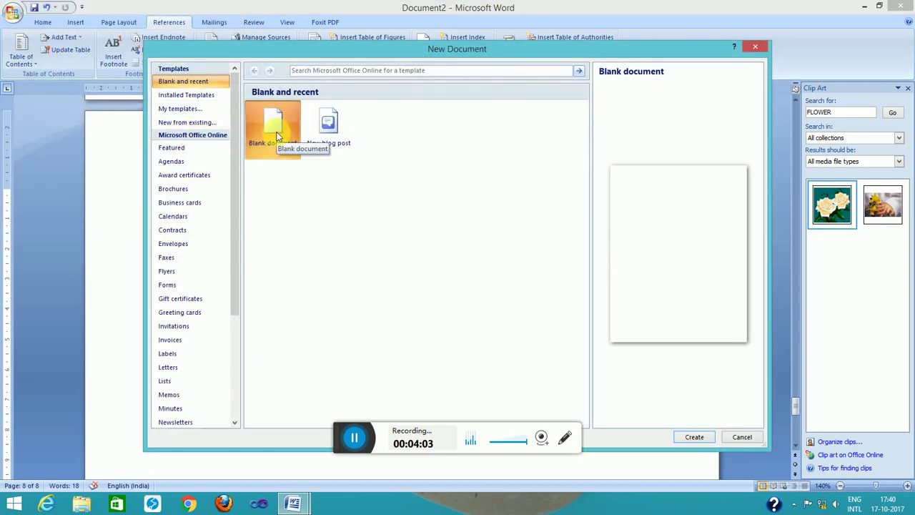
left_click(691, 438)
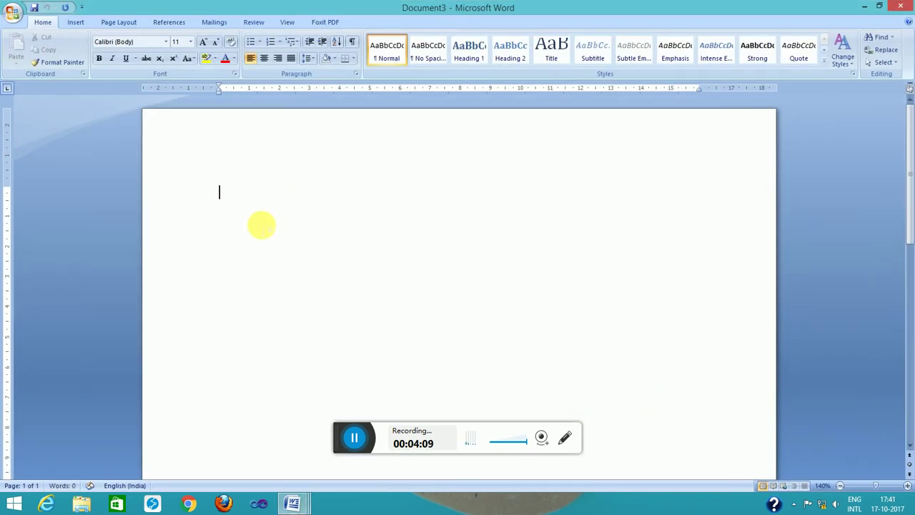
type("CH")
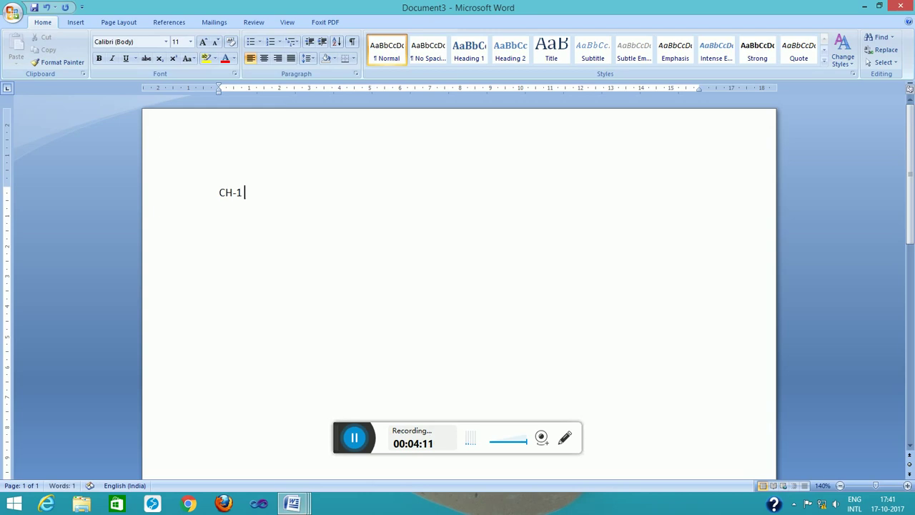
type("-1")
key("Tab")
type("CO")
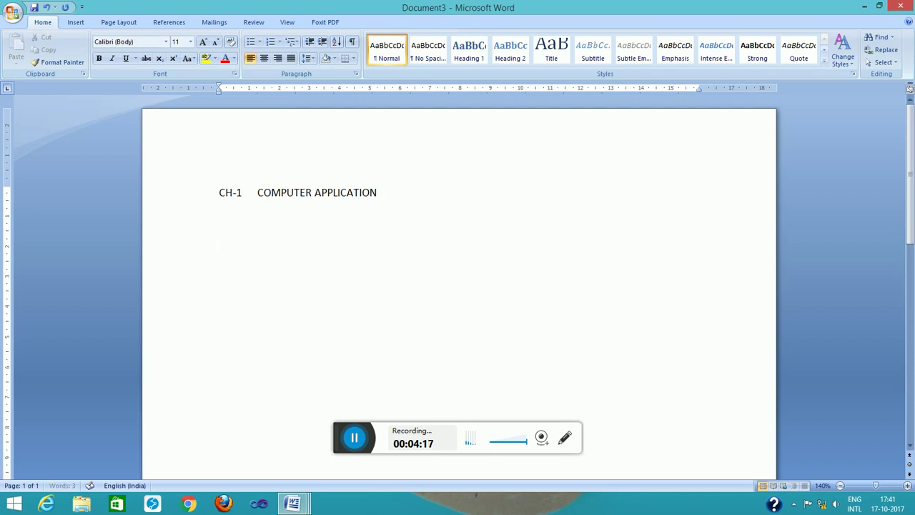
scroll(457, 286, "down", 5)
key("Return")
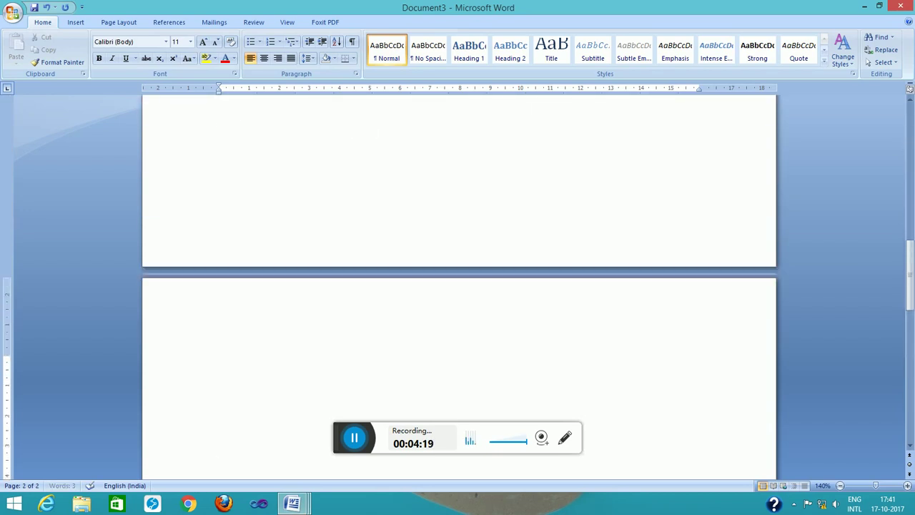
scroll(457, 286, "up", 5)
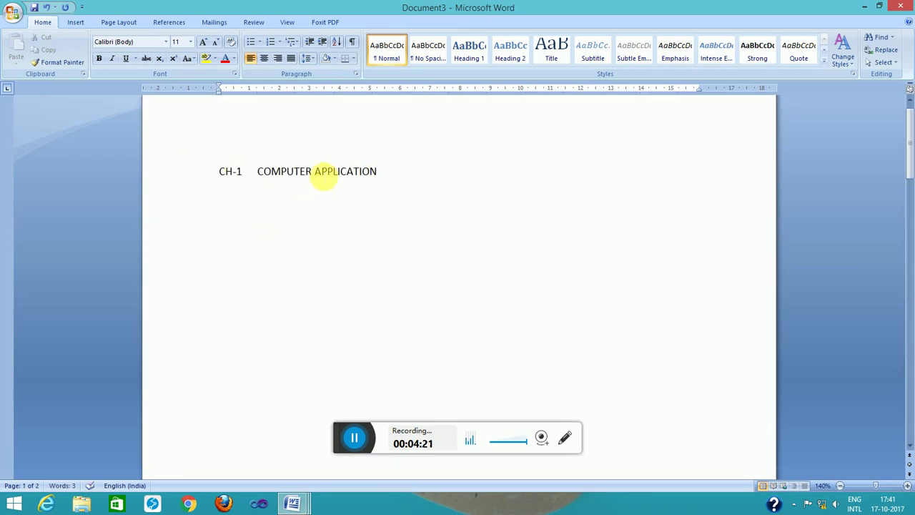
- Style the CH-1 COMPUTER APPLICATION line as Heading 1 and add lines down to a new page
left_click(325, 173)
left_click(478, 59)
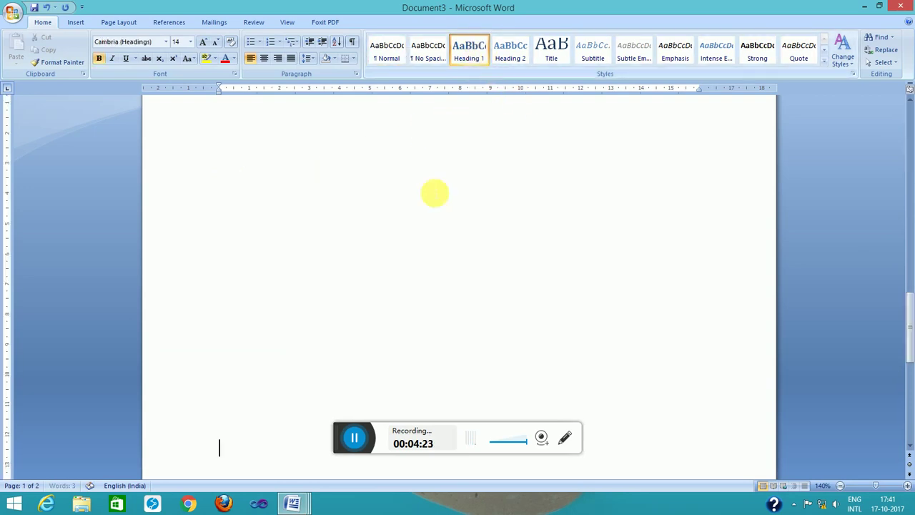
scroll(383, 245, "up", 5)
scroll(382, 245, "up", 5)
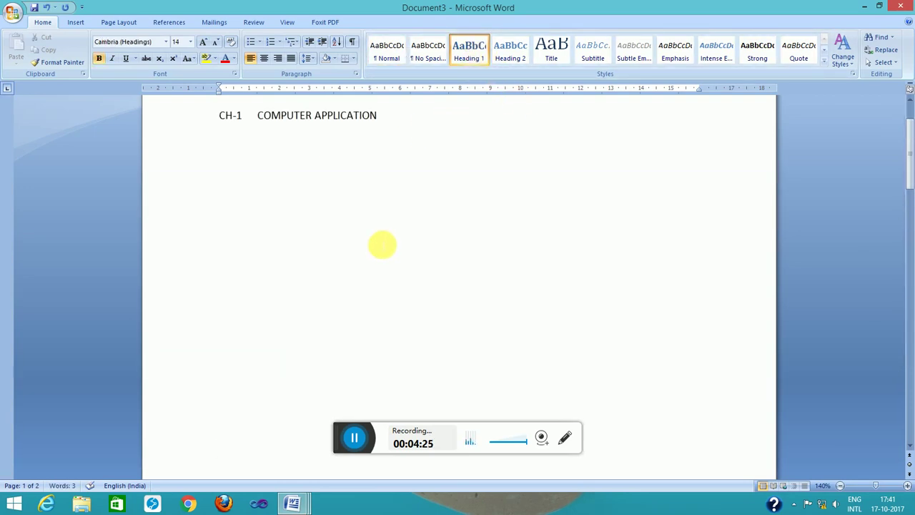
left_click(323, 195)
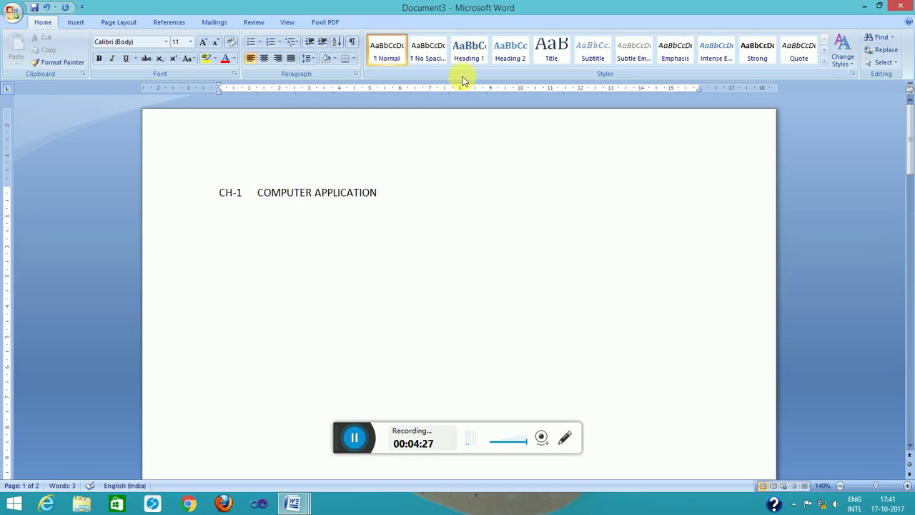
left_click(204, 194)
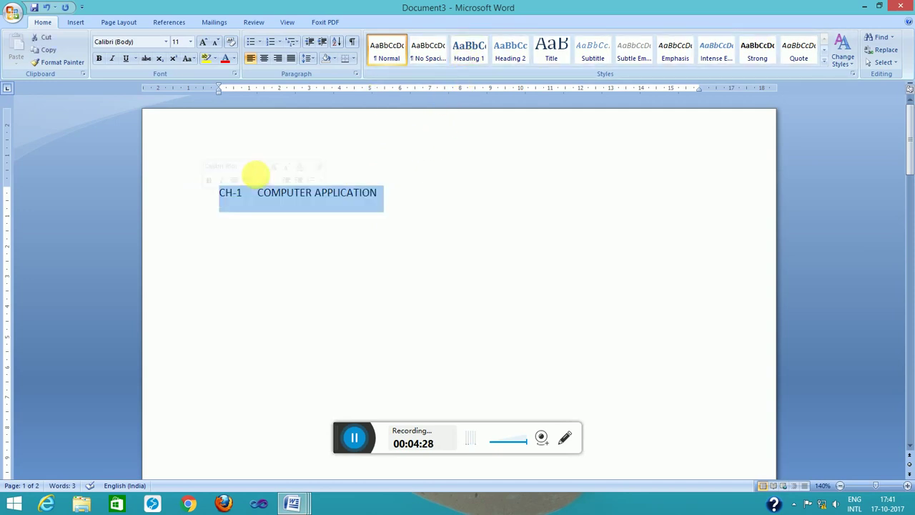
left_click(464, 55)
left_click(463, 272)
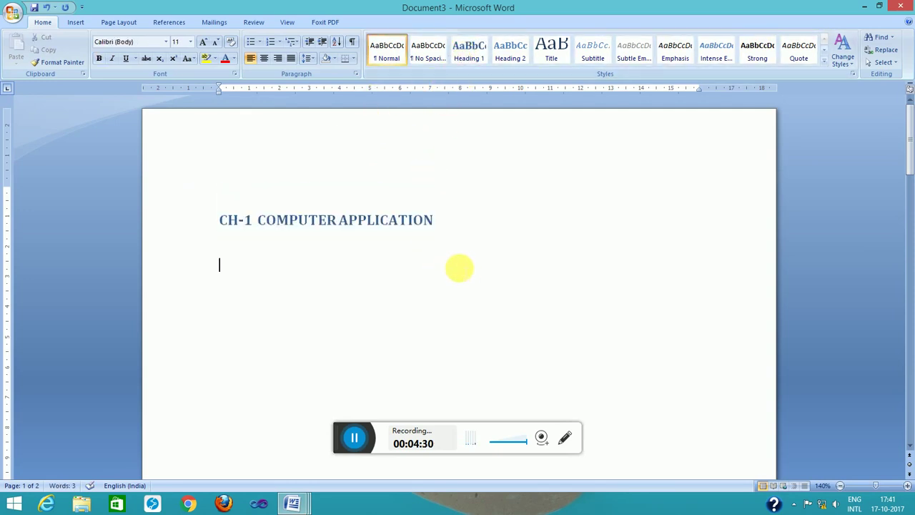
key("Return")
key("Return")
key("Return")
key("Return")
key("Return")
key("Return")
key("Return")
key("Return")
key("Return")
key("Return")
key("Return")
key("Return")
key("Return")
key("Return")
key("Return")
key("Return")
key("Return")
key("Return")
key("Return")
key("Return")
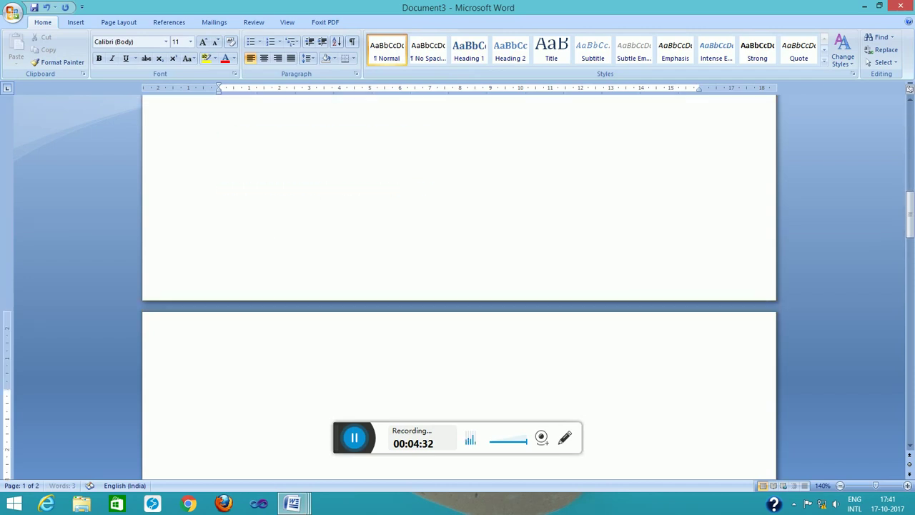
key("Return")
key("Return")
key("Return")
key("Return")
key("Return")
key("Return")
key("Return")
key("Return")
key("Return")
key("Return")
key("Return")
key("Return")
key("Return")
key("Return")
key("Return")
key("Return")
key("Return")
key("Return")
key("Return")
key("Return")
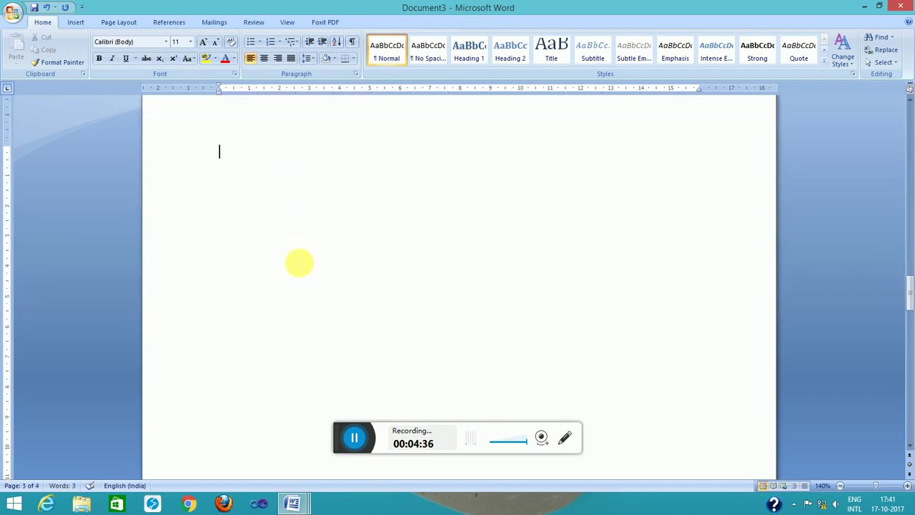
- Type 'CH-2 ANTIVIRUS' above 'A SOFTWARE PRODUCT' and style the title as Heading 2
type("CT")
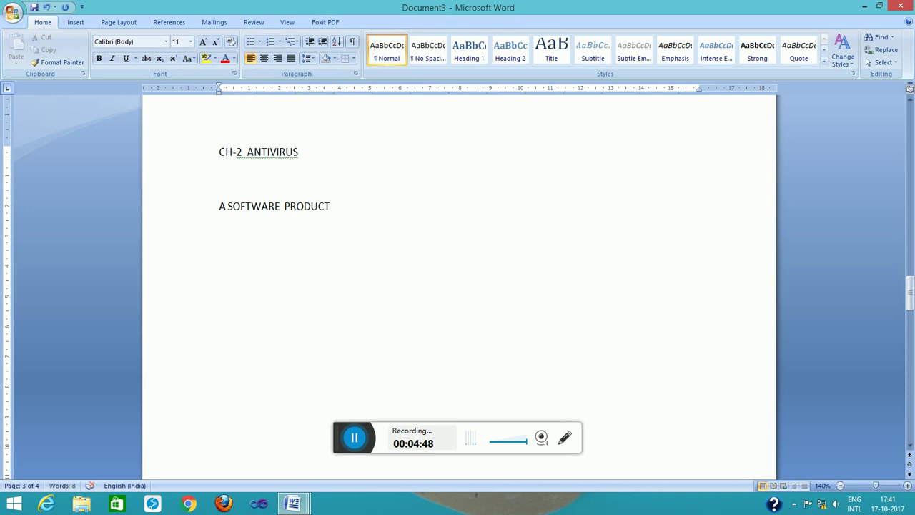
left_click(283, 261)
left_click(215, 155)
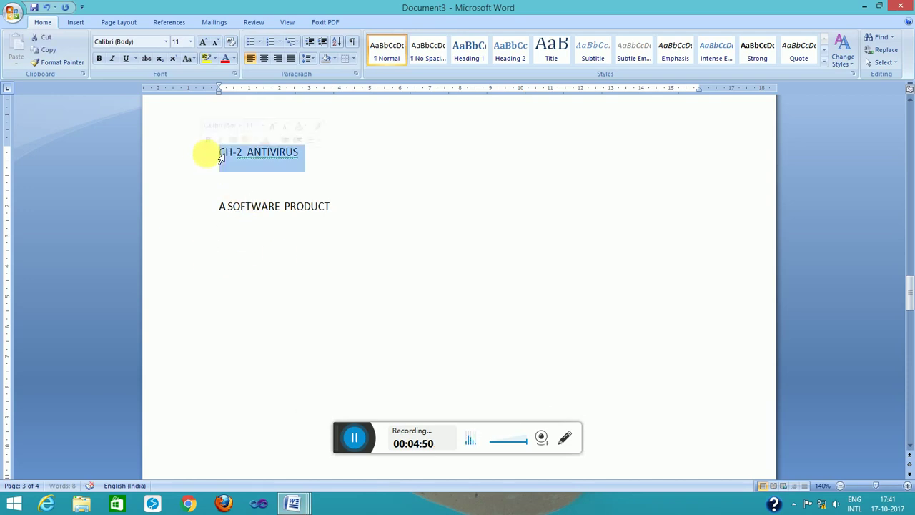
left_click(511, 54)
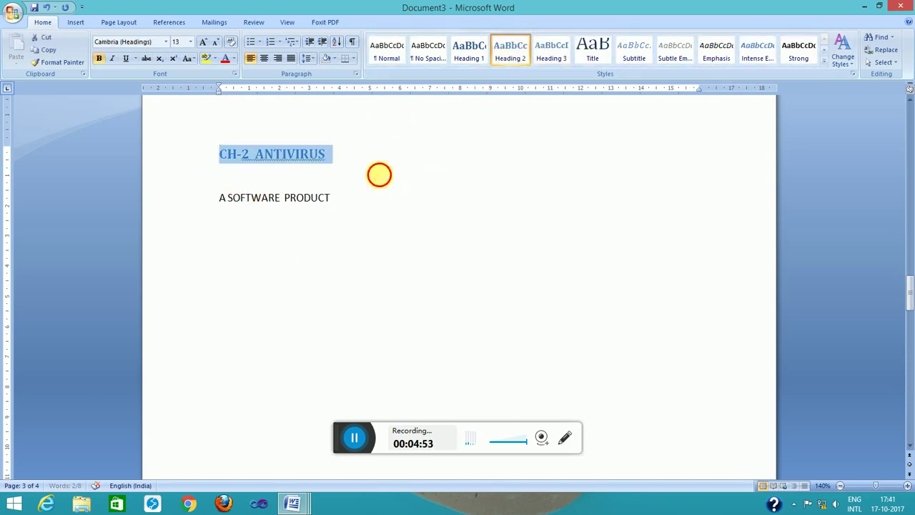
left_click(379, 174)
- Add blank lines below A SOFTWARE PRODUCT to reach a new page
scroll(381, 229, "down", 1)
left_click(327, 239)
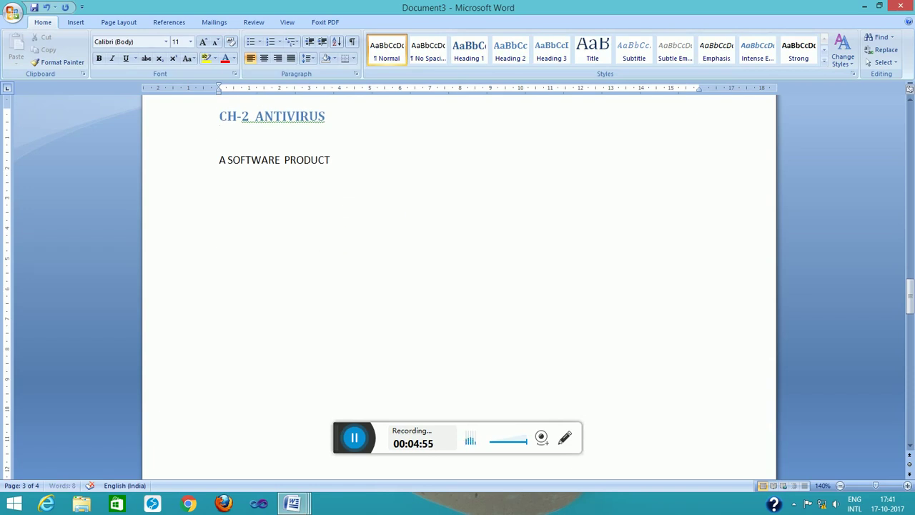
key("Return")
key("Return")
key("Return")
key("Return")
key("Return")
key("Return")
key("Return")
key("Return")
key("Return")
key("Return")
key("Return")
key("Return")
key("Return")
key("Return")
key("Return")
key("Return")
key("Return")
key("Return")
key("Return")
key("Return")
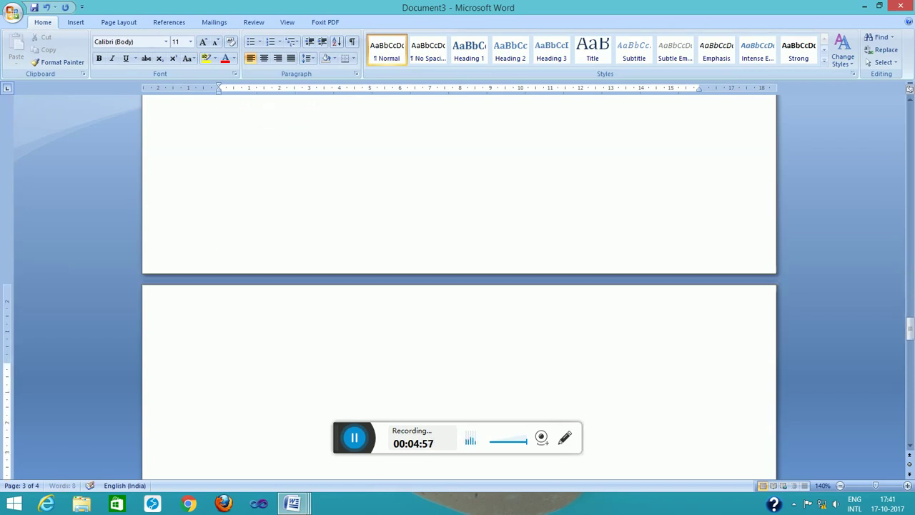
key("Return")
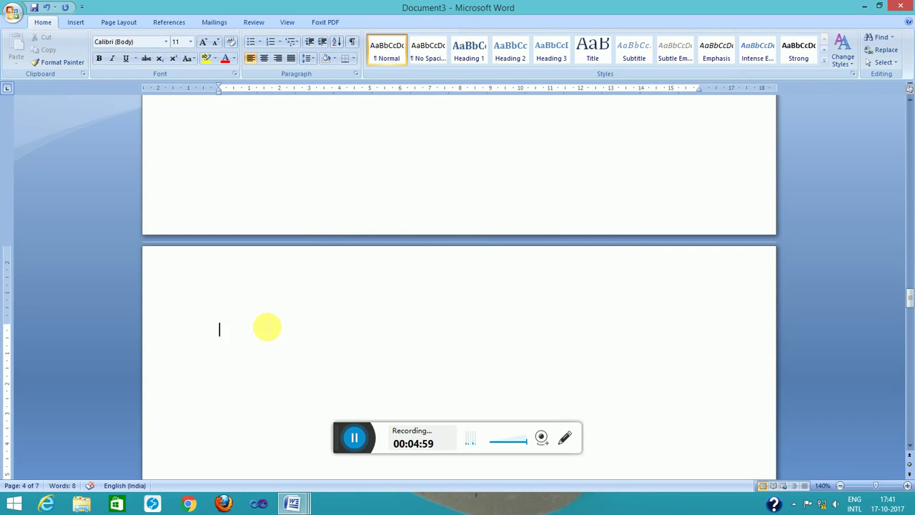
- Type 'CH-3 COMPUTER HARDWARE', style it Heading 3, and add lines onto a new page
type("CH-3 C")
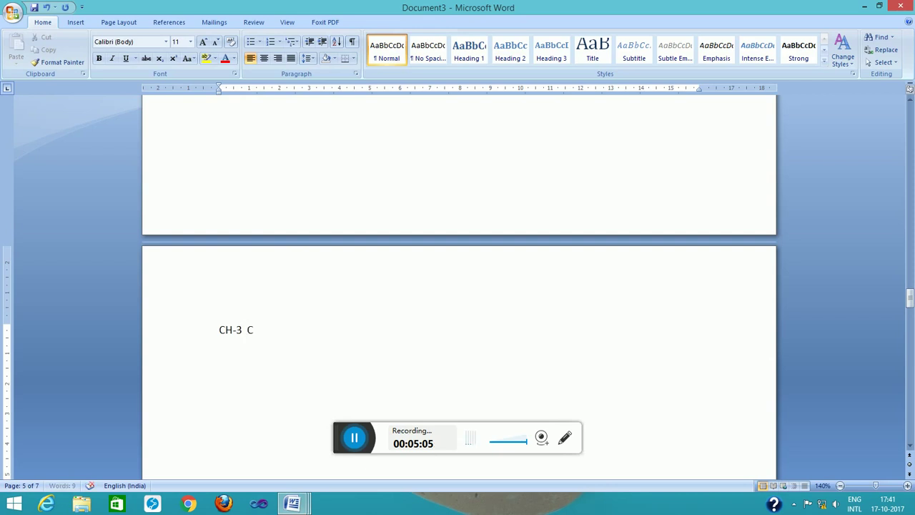
type("OMPUTER HARDWARE")
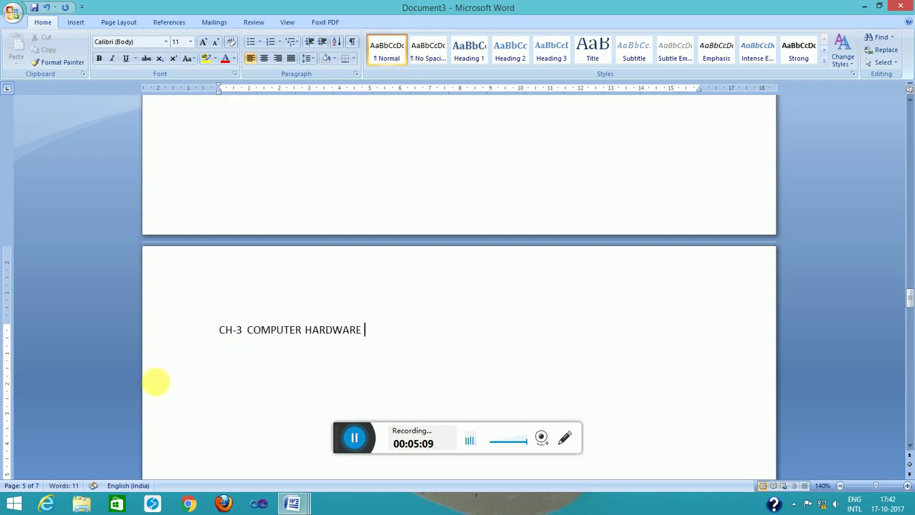
left_click(194, 332)
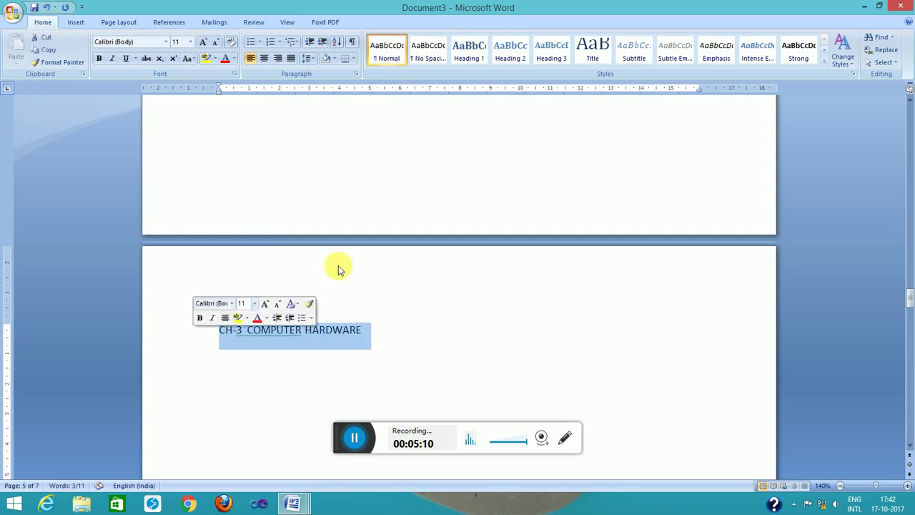
left_click(551, 51)
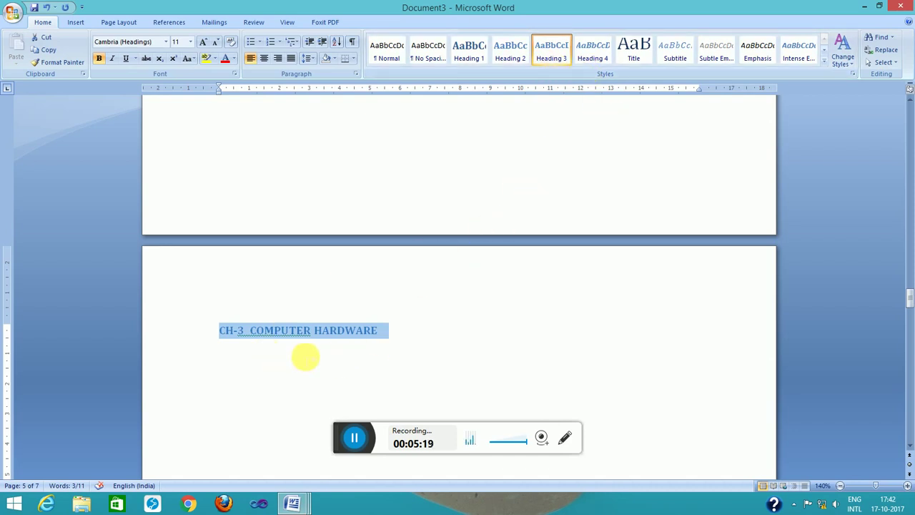
left_click(404, 331)
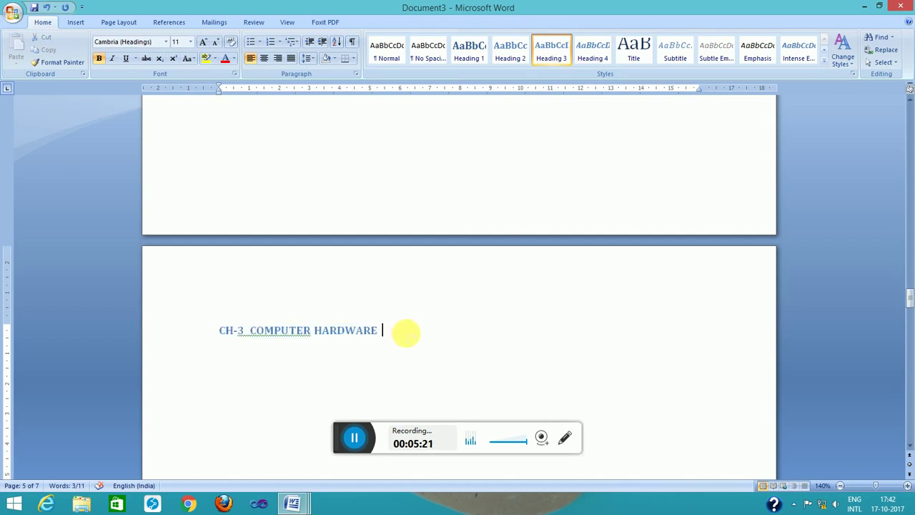
key("Return")
key("Return")
key("Return")
key("Return")
key("Return")
key("Return")
key("Return")
key("Return")
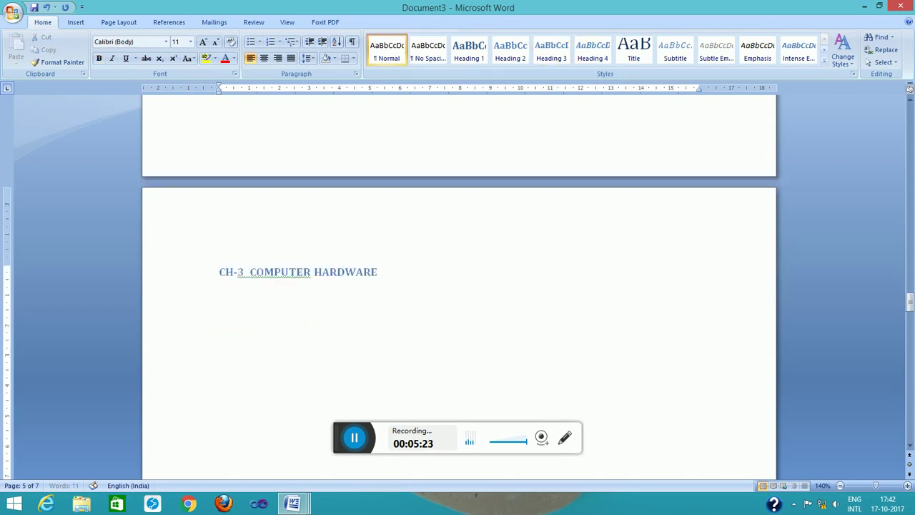
key("Return")
key("Return")
key("Return")
key("Return")
key("Return")
key("Return")
key("Return")
key("Return")
key("Return")
key("Return")
key("Return")
key("Return")
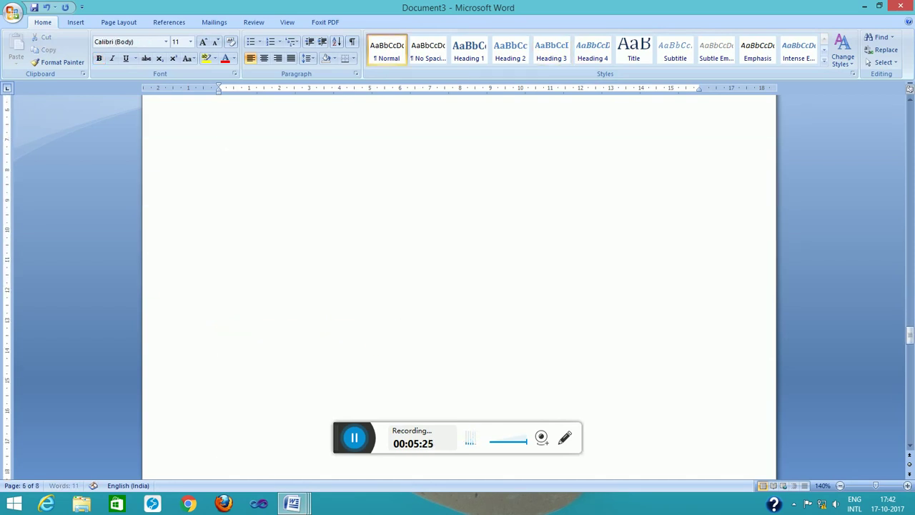
key("Return")
key("Return")
key("Return")
key("Return")
key("Return")
key("Return")
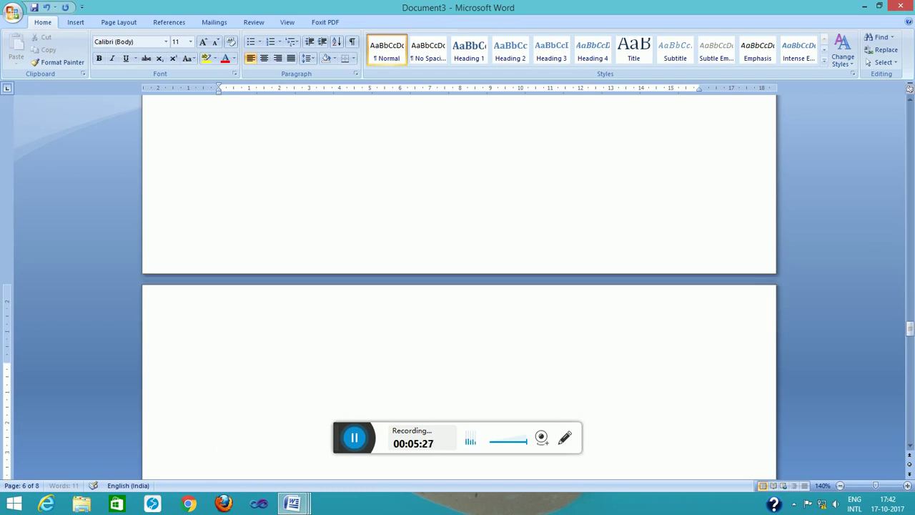
- Insert Automatic Table 1 on the blank page, listing the chapters on pages 1, 3 and 5
left_click_drag(223, 386, 215, 364)
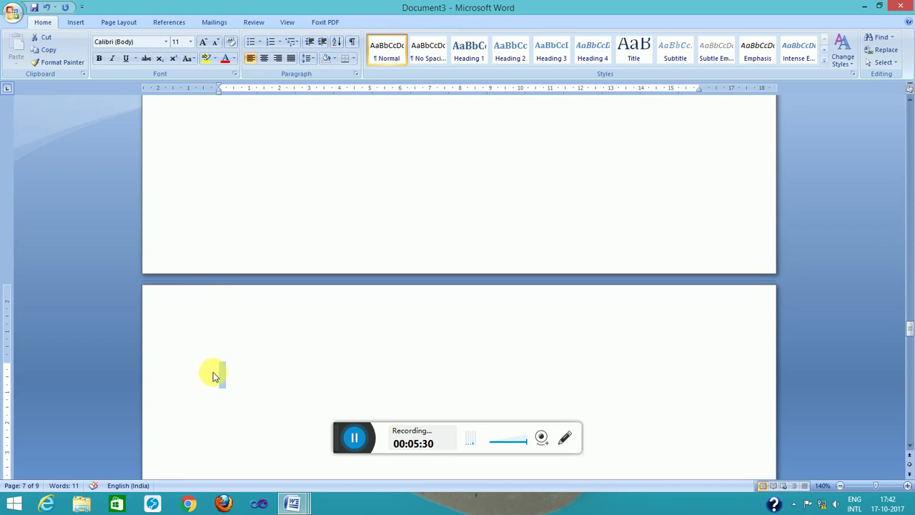
left_click(238, 376)
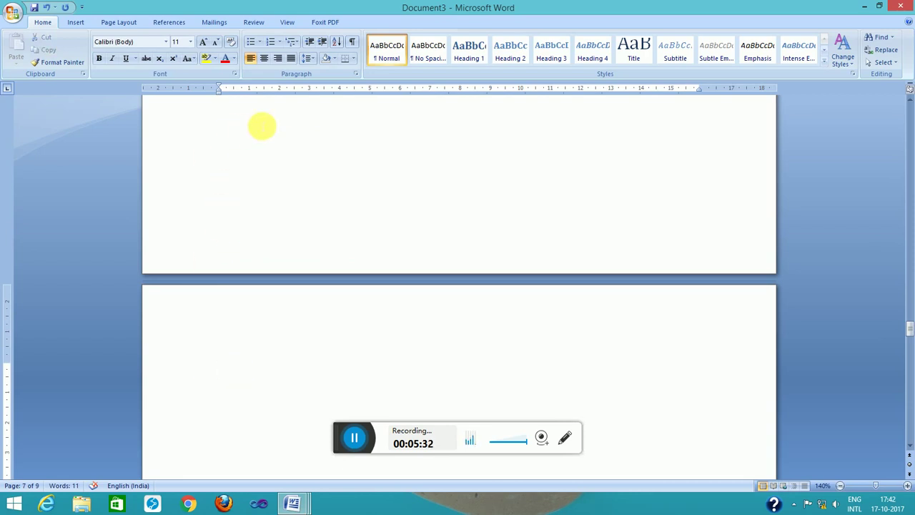
left_click(168, 23)
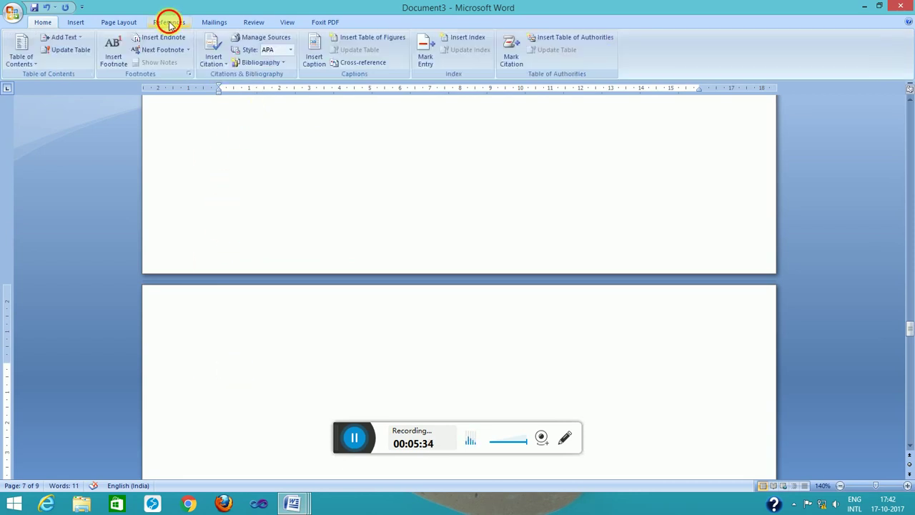
left_click(32, 61)
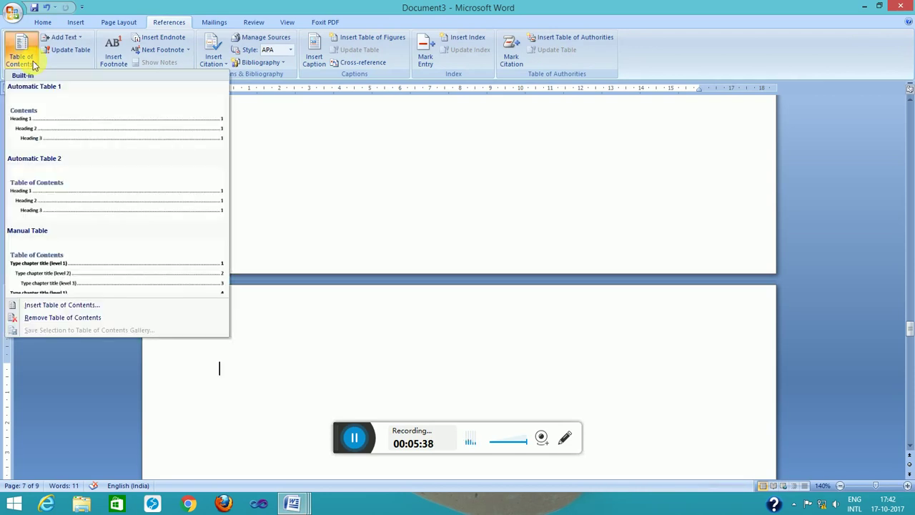
left_click(60, 129)
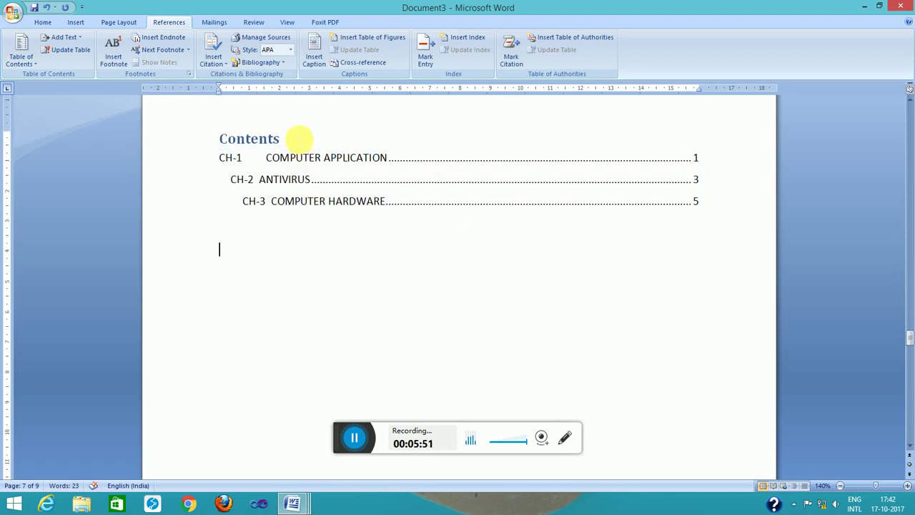
left_click(290, 136)
left_click(345, 273)
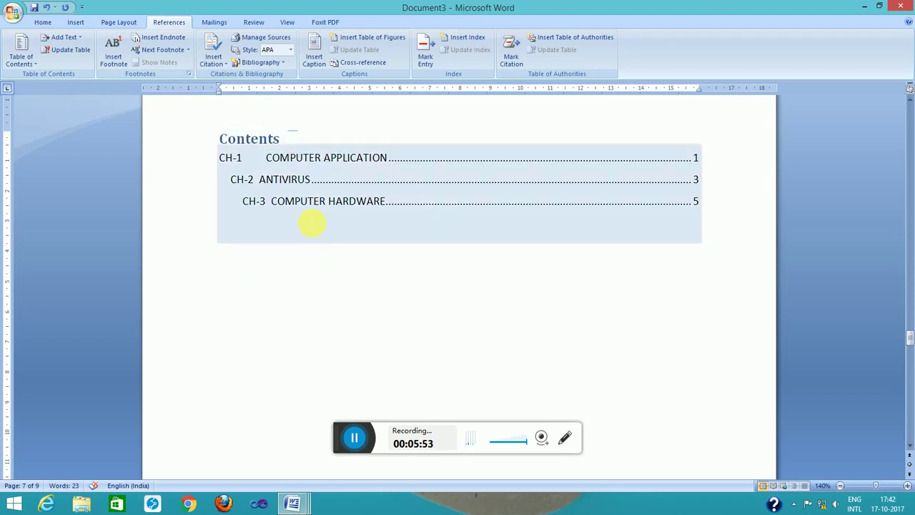